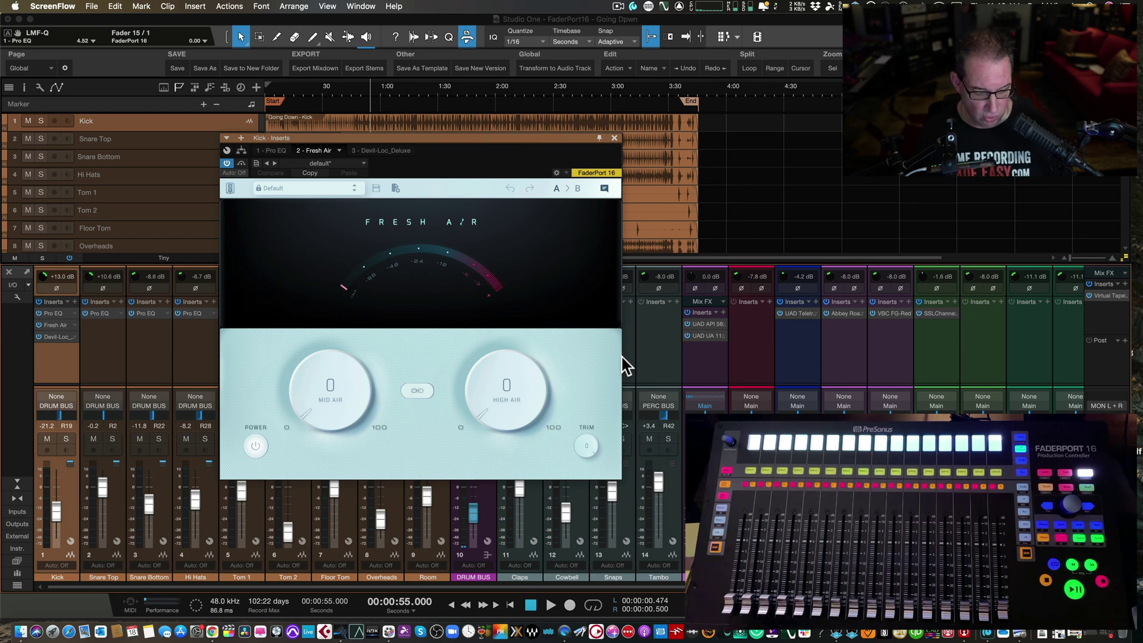
Step: Link Fresh Air to the FaderPort 16 and arrange its device map beside the plugin window
click(556, 174)
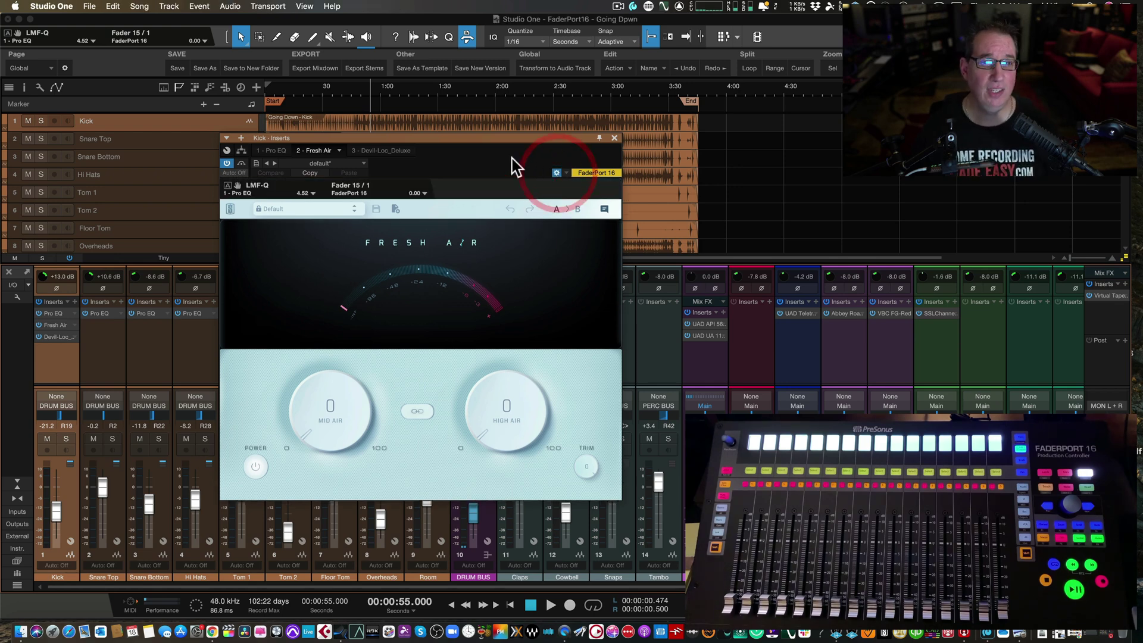
click(420, 193)
click(432, 204)
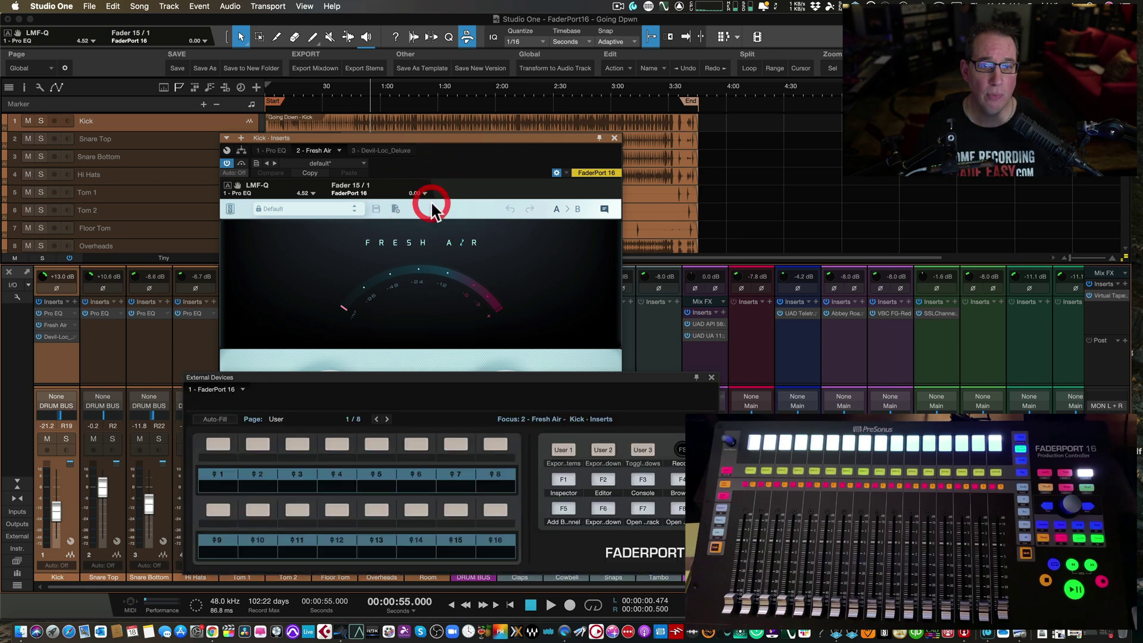
drag(417, 387, 450, 383)
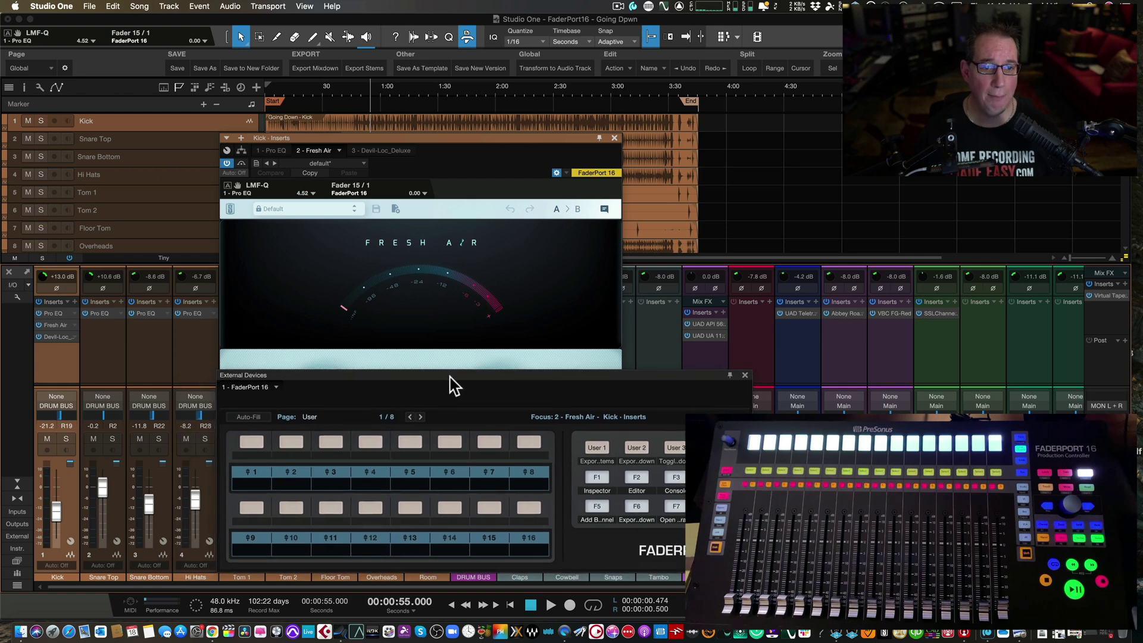
drag(396, 142, 250, 6)
drag(523, 388, 526, 361)
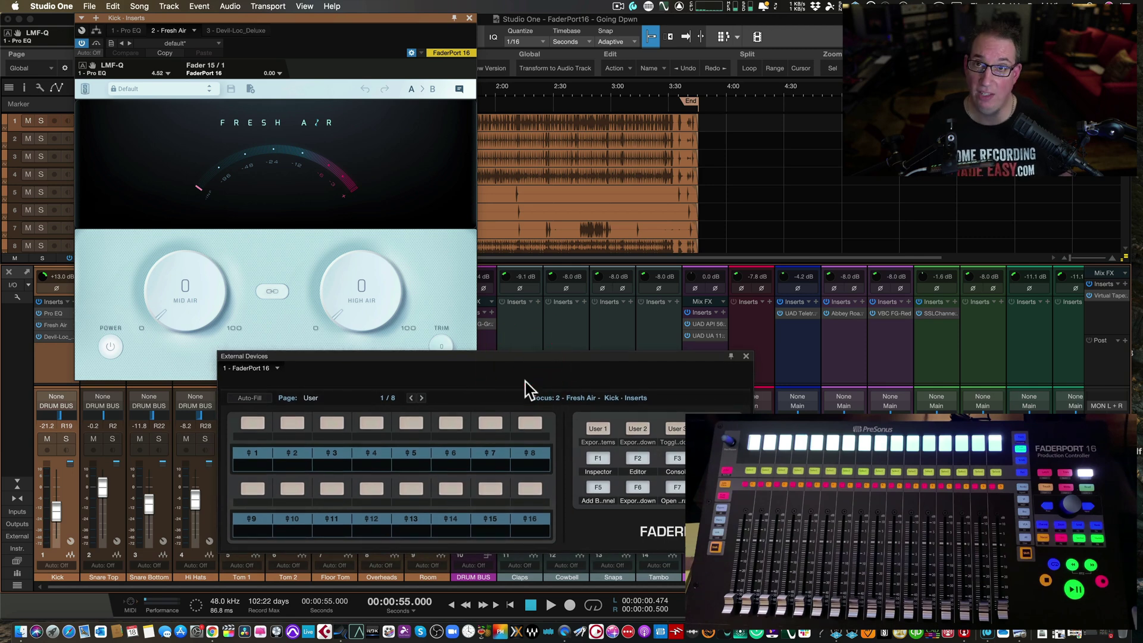
Step: Auto-Fill Fresh Air's Mid Air, High Air, Bypass and Trim onto faders 1–4, placing the map over the right mixer
click(248, 399)
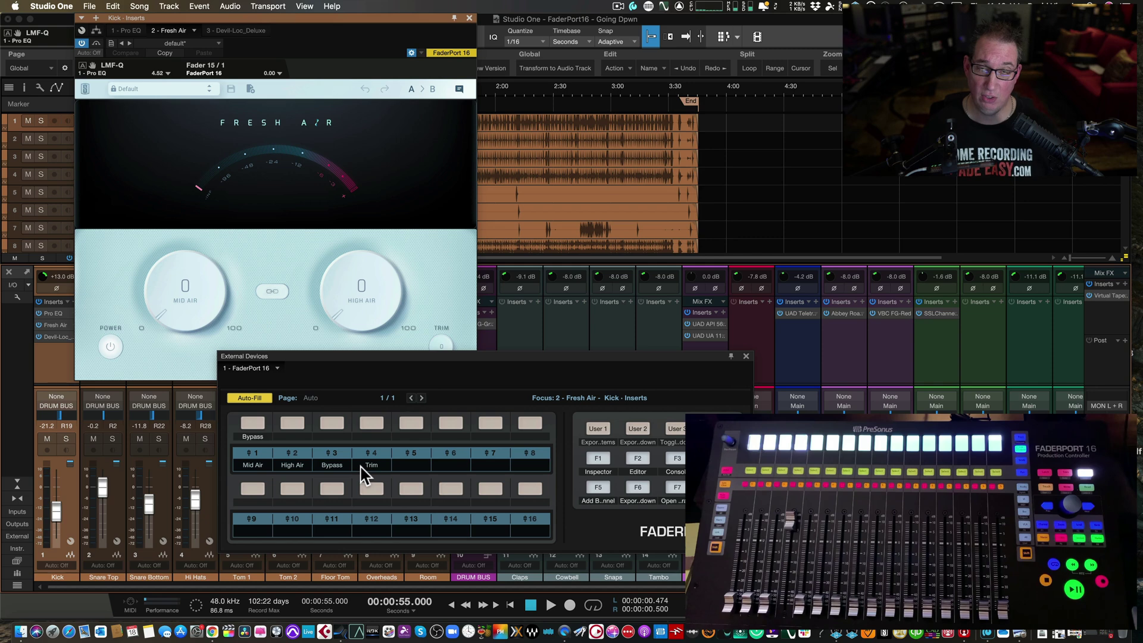
drag(334, 360, 335, 368)
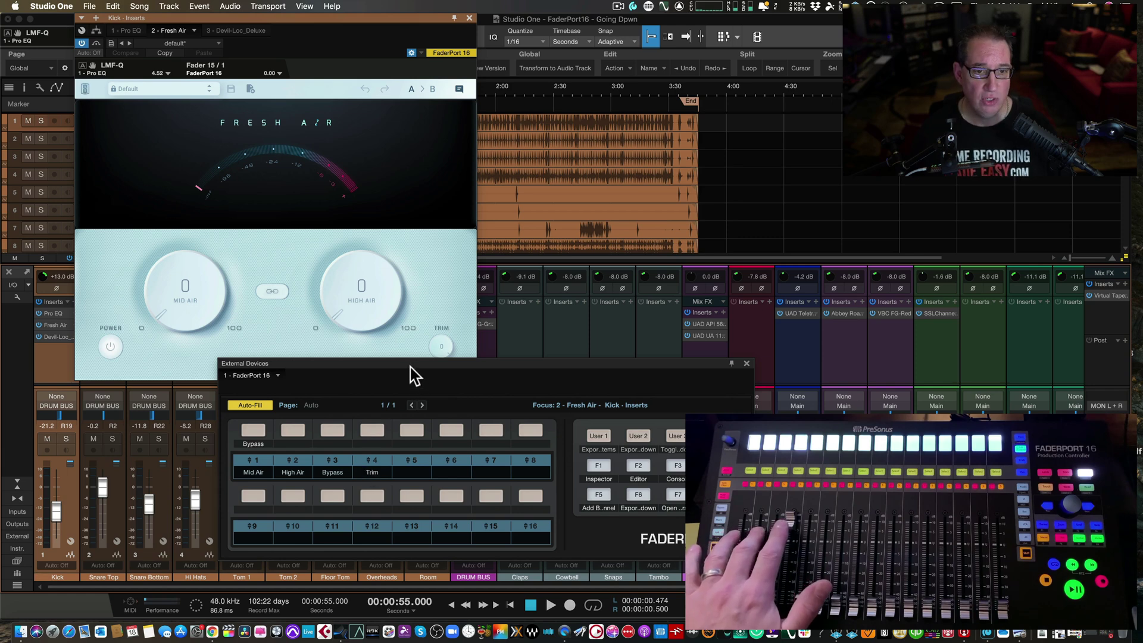
drag(411, 366, 673, 382)
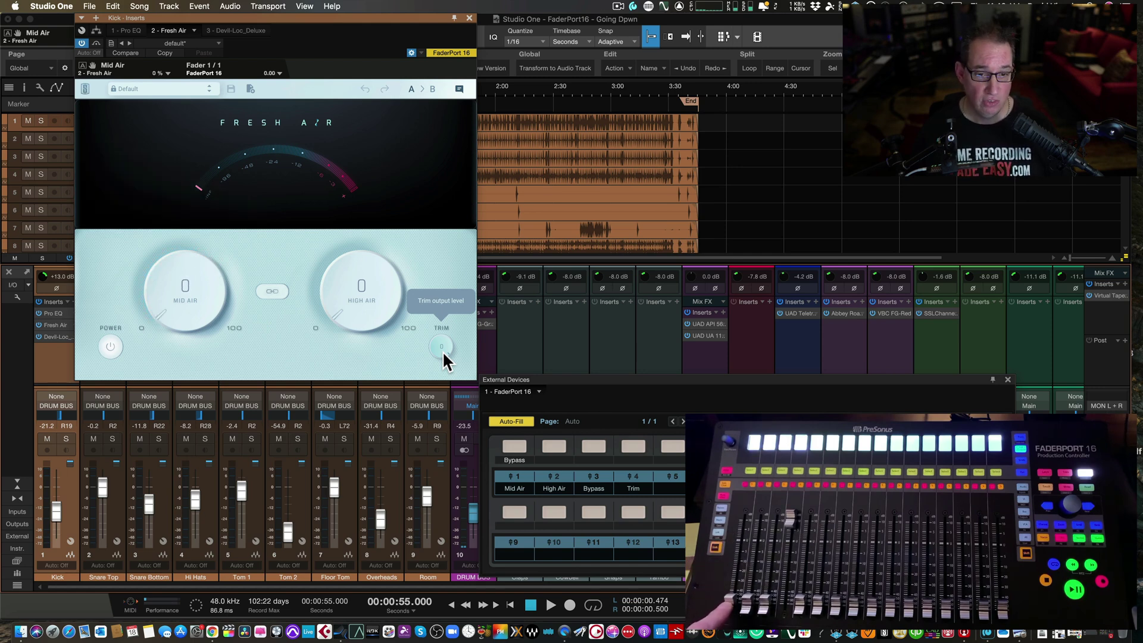
drag(602, 382, 605, 343)
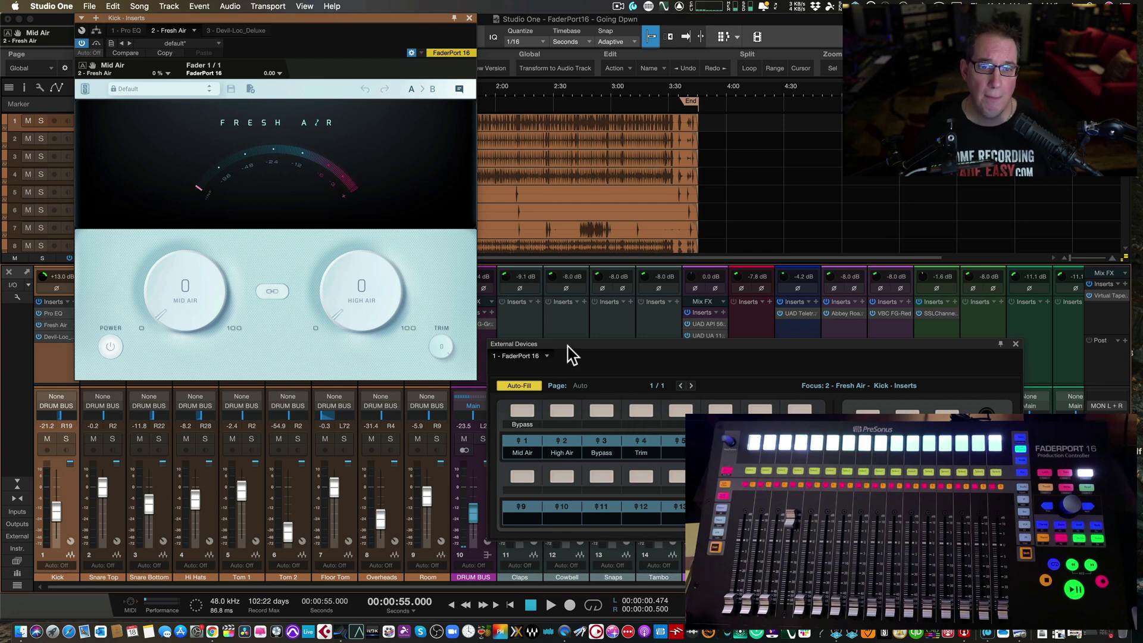
drag(572, 354, 568, 348)
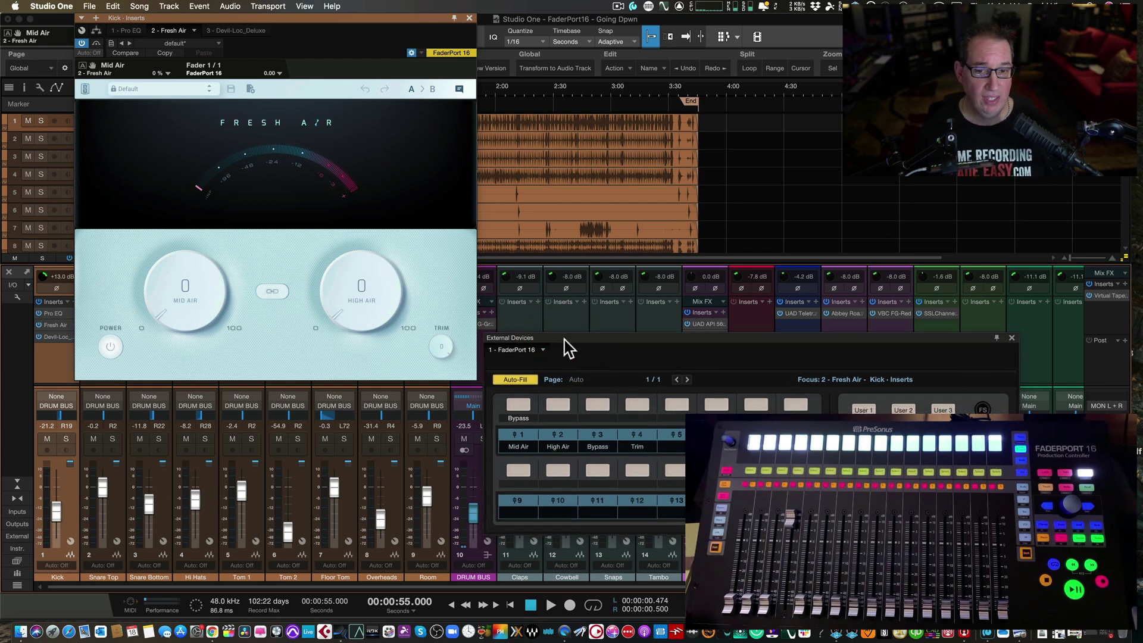
Step: Toggle Fresh Air's Mid Air/High Air link and bypass, leaving the controls linked and the plugin active
click(271, 292)
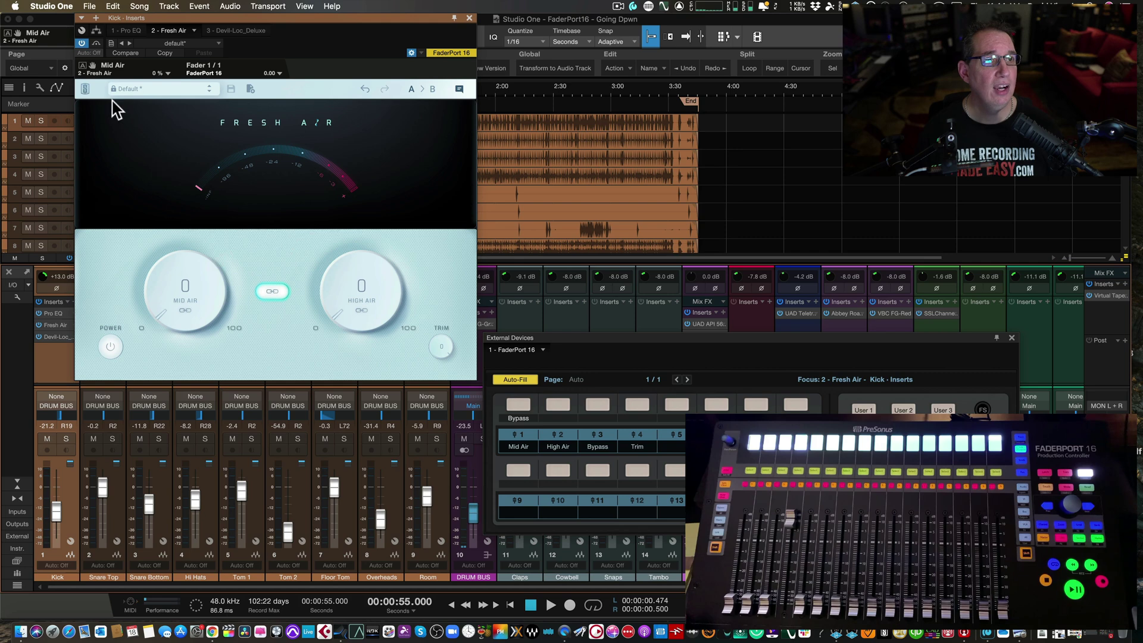
click(272, 294)
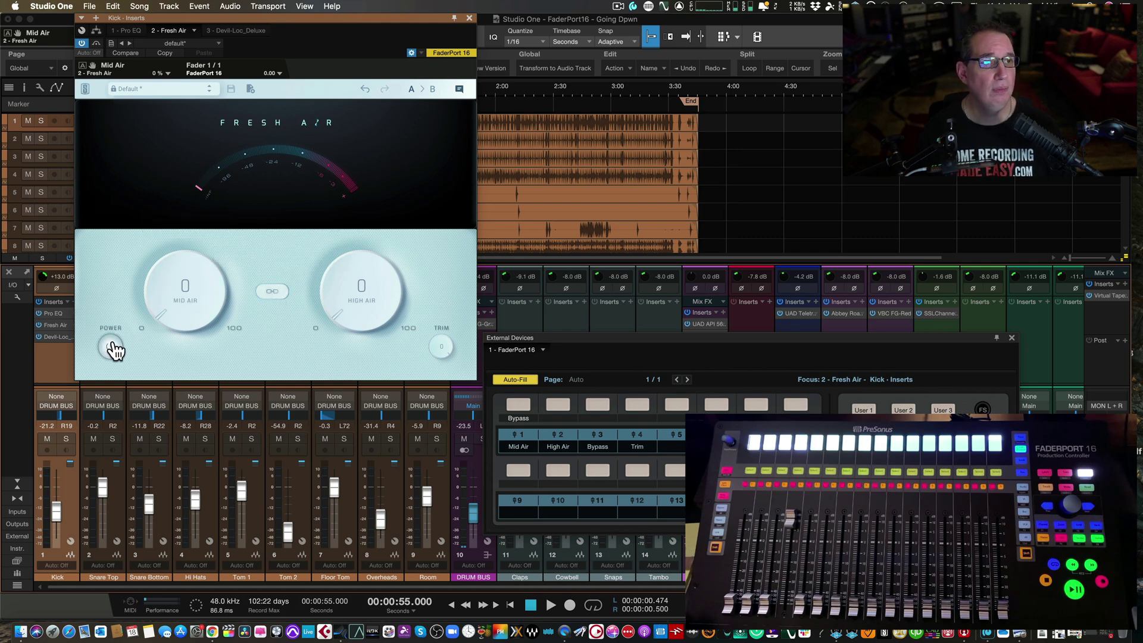
click(112, 349)
click(269, 295)
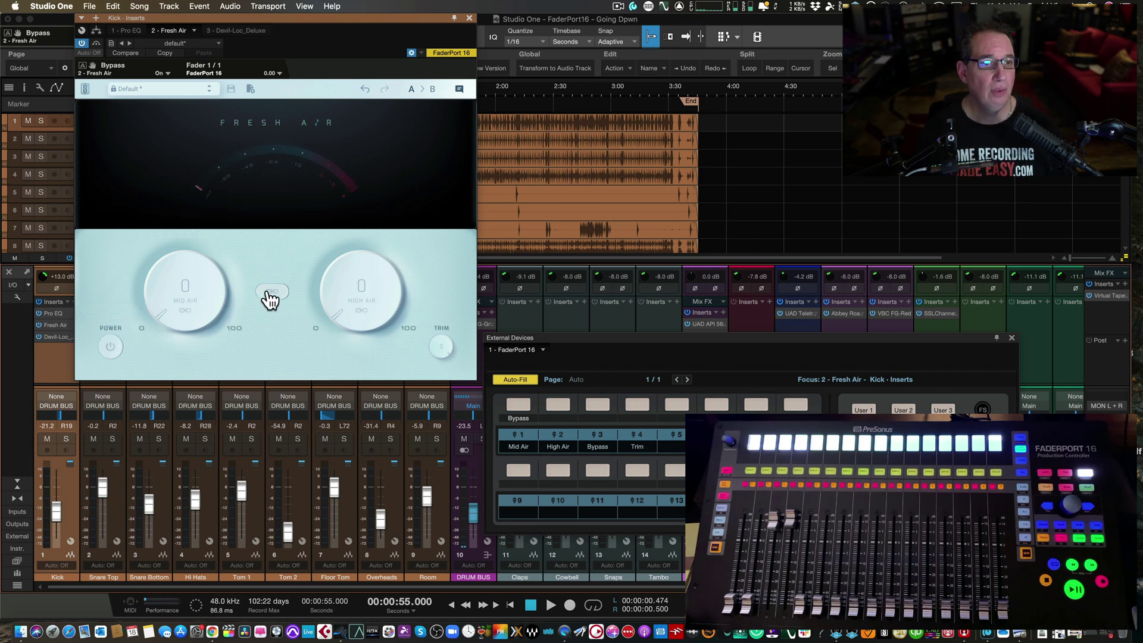
click(110, 349)
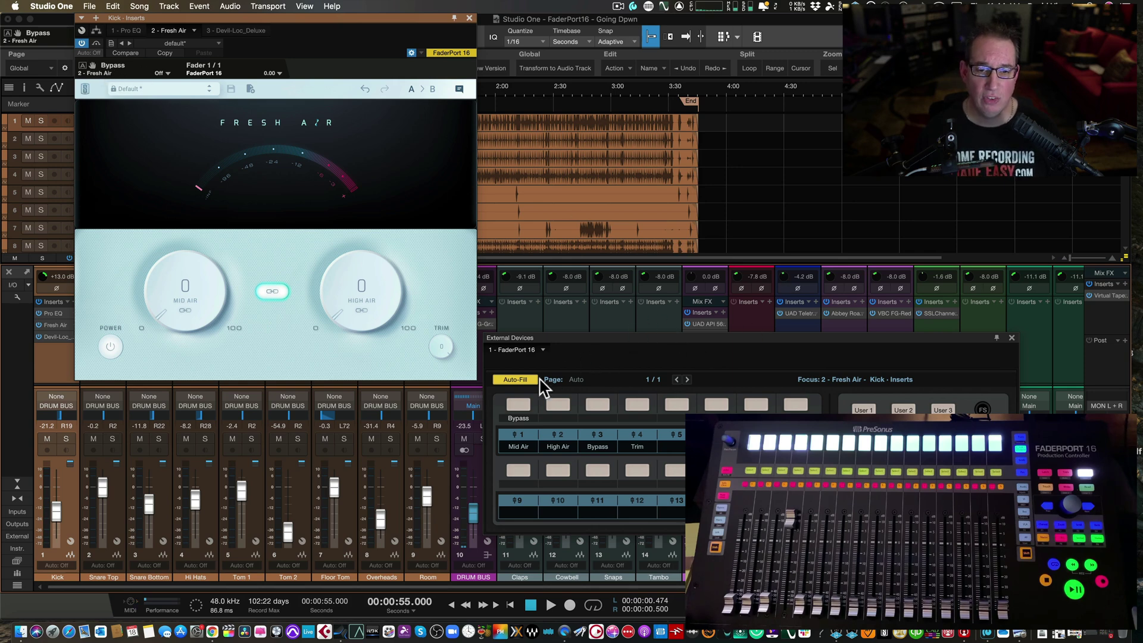
Step: Clear and restore the Auto-Fill fader assignments while toggling the Mid Air/High Air link
click(511, 381)
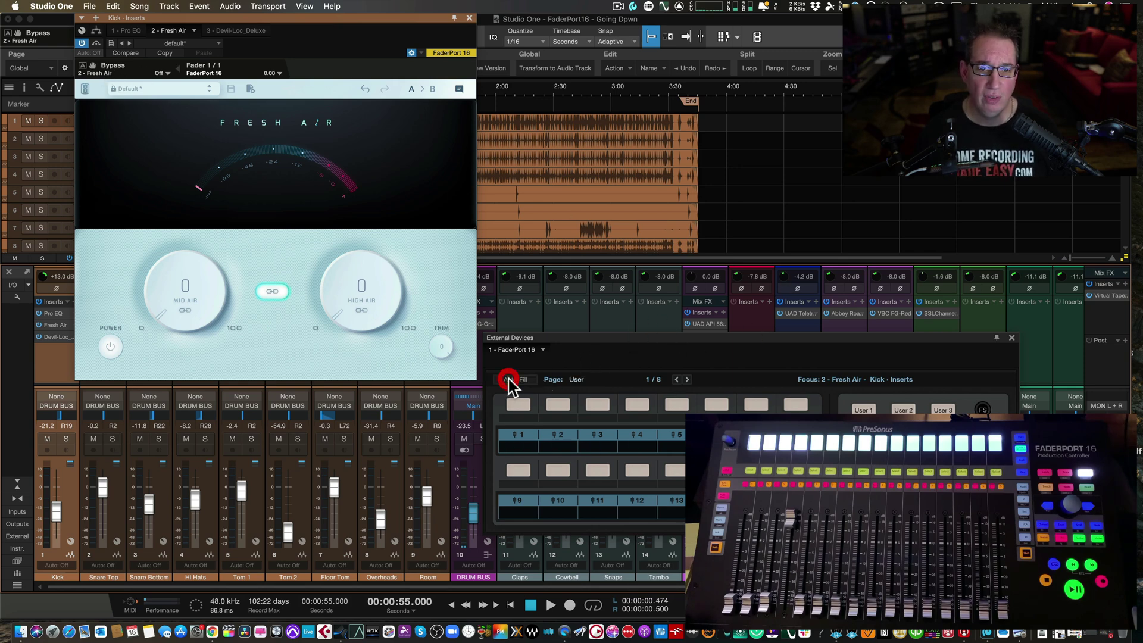
click(273, 293)
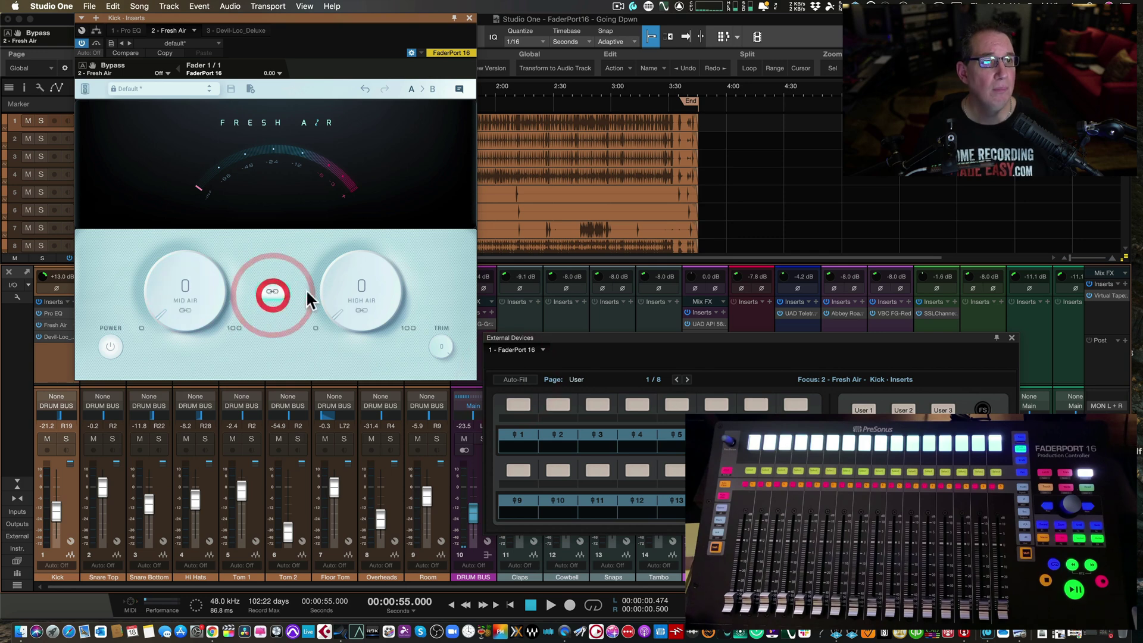
click(516, 381)
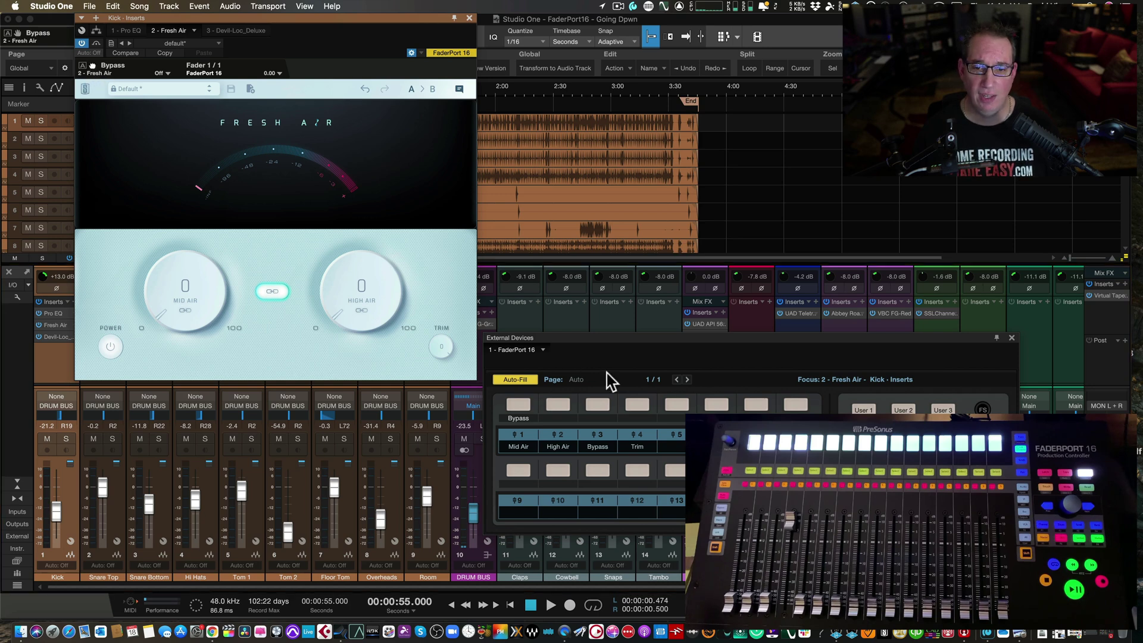
Step: Map Fresh Air's Bypass onto FaderPort button slot 5
drag(616, 384, 674, 435)
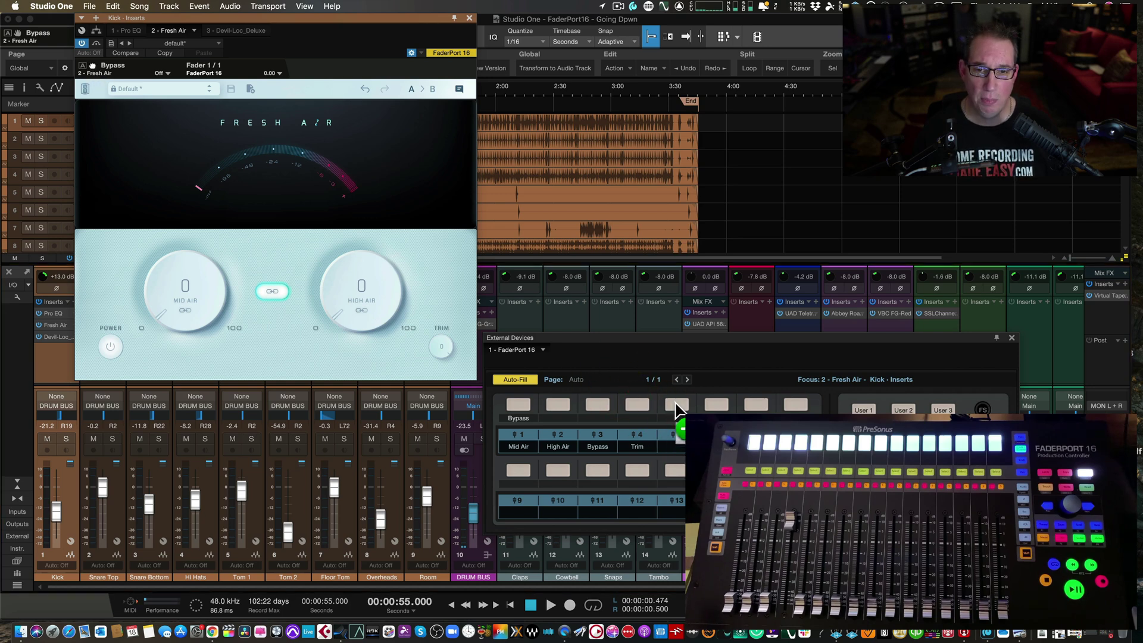
click(677, 406)
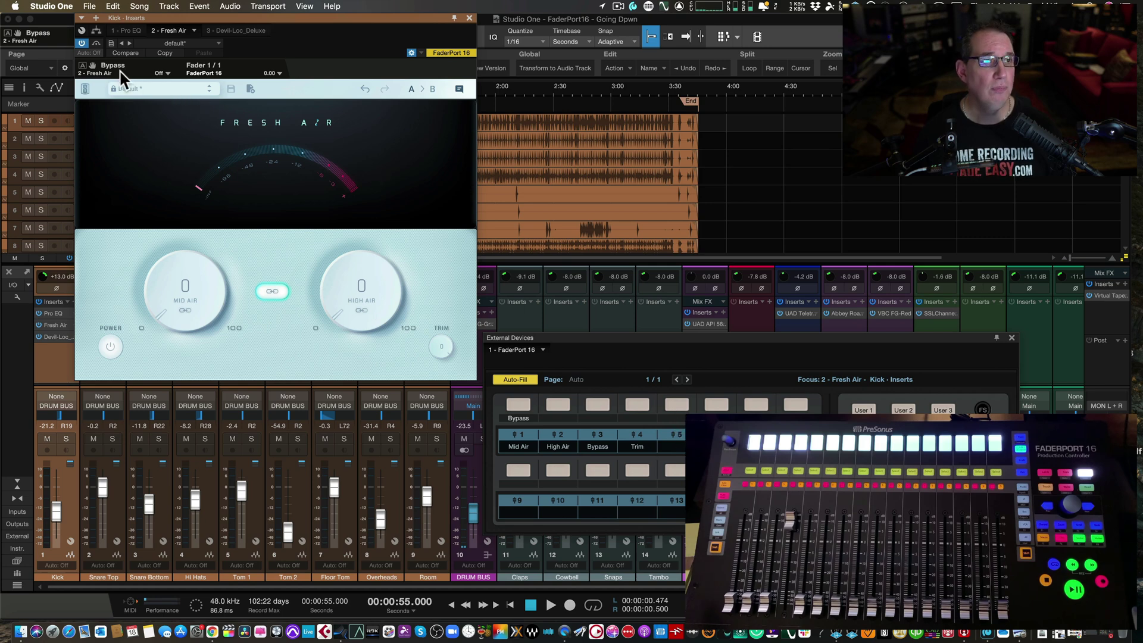
drag(92, 69, 675, 457)
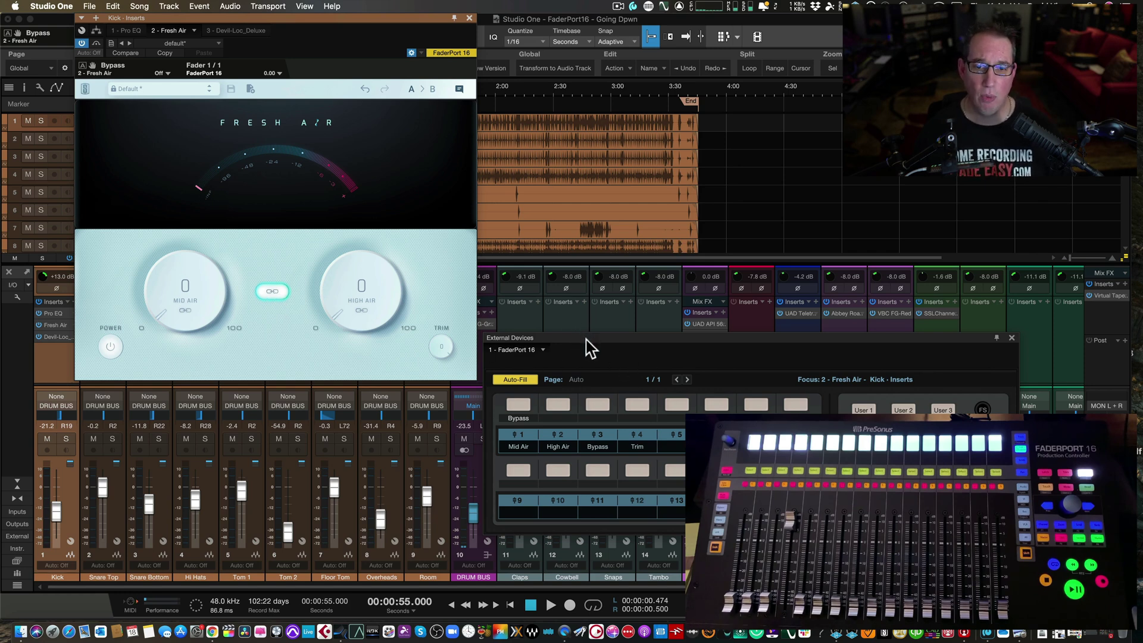
drag(587, 338, 587, 336)
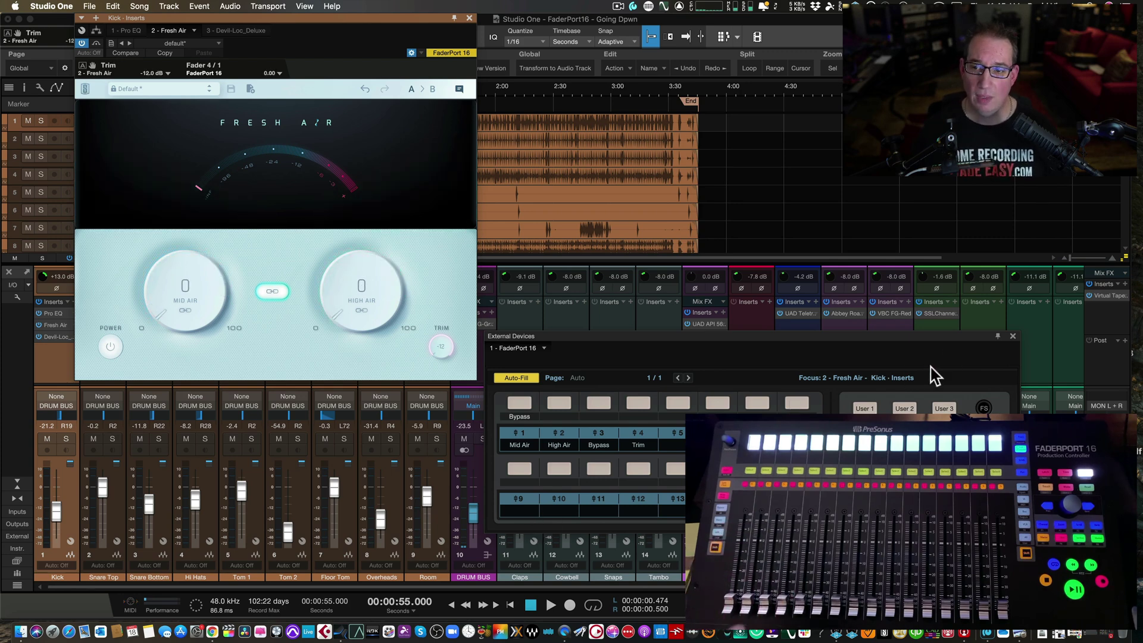
Step: Close the device map and the Fresh Air window, moving the Kick's Devil-Loc window left
click(1013, 337)
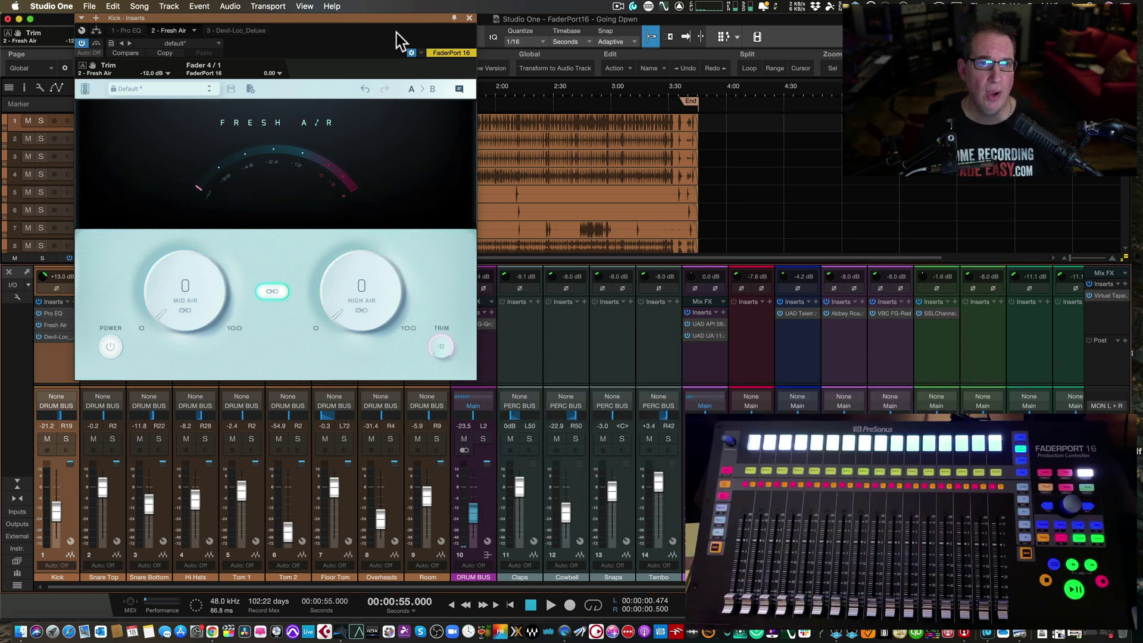
drag(402, 27, 400, 59)
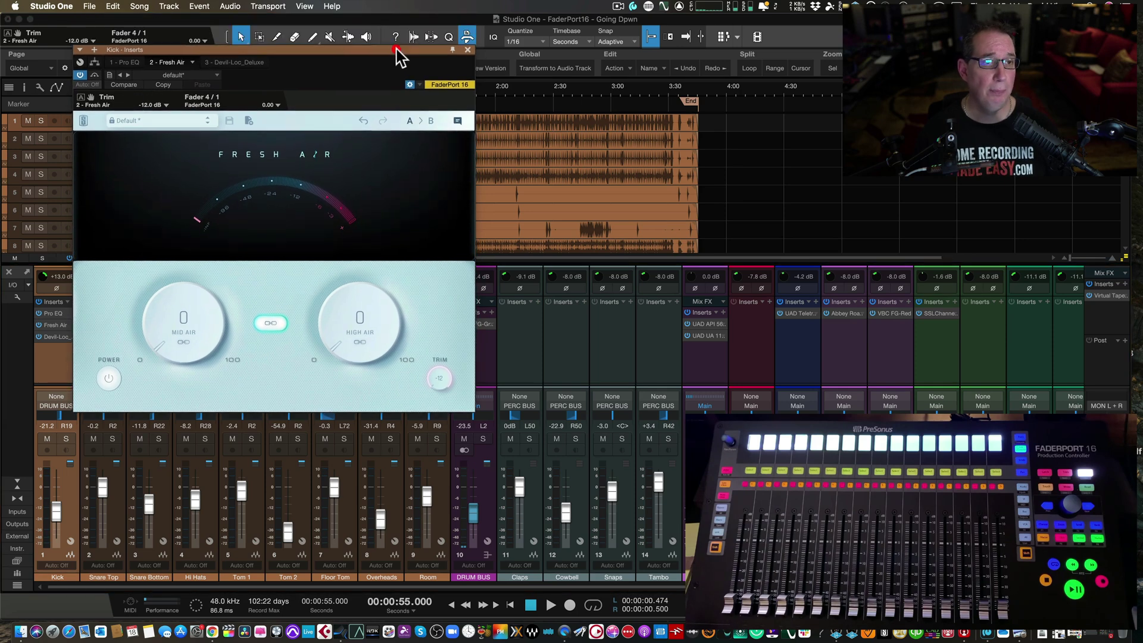
click(467, 50)
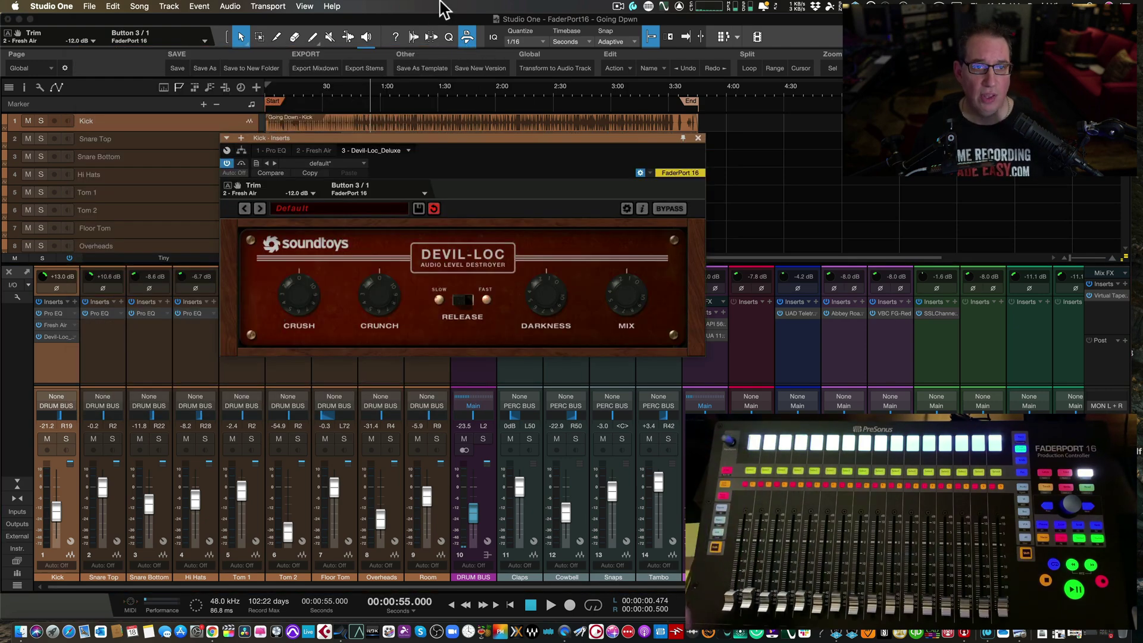
drag(438, 143, 372, 140)
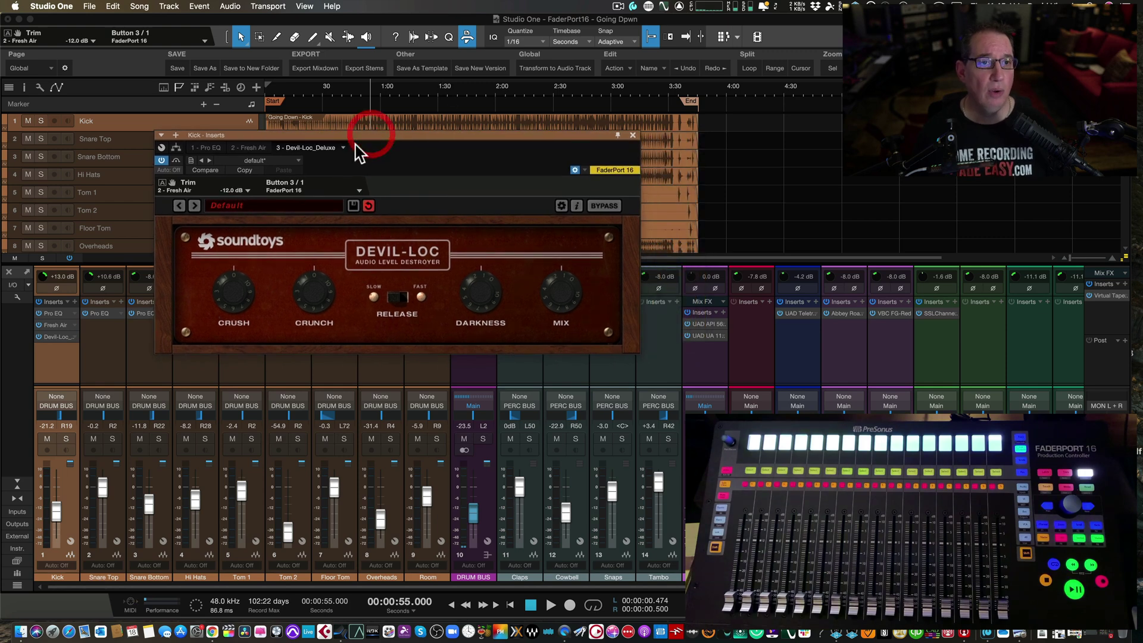
Step: Open the FaderPort 16 map and assign Devil-Loc's Crush to the first button
click(359, 192)
click(372, 203)
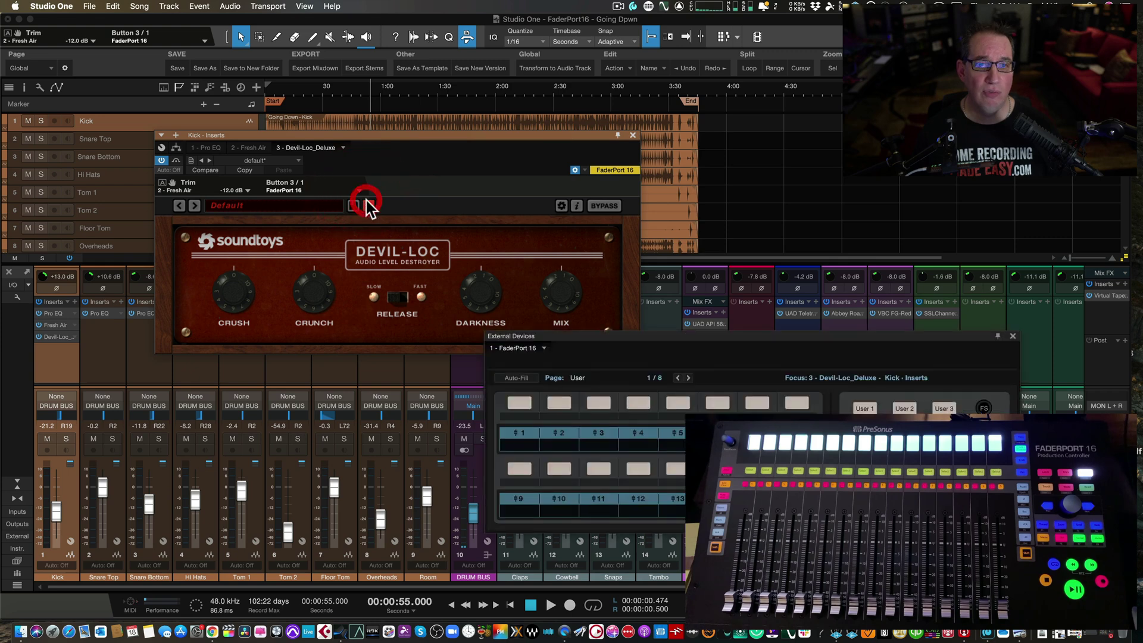
drag(570, 340, 345, 374)
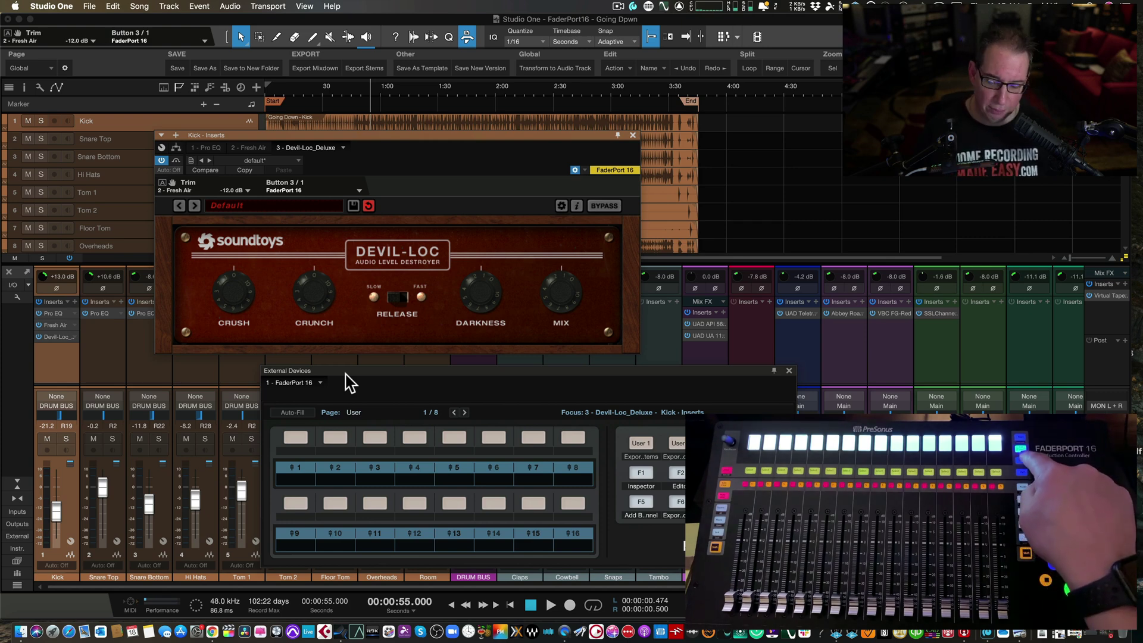
mouse_move(237, 301)
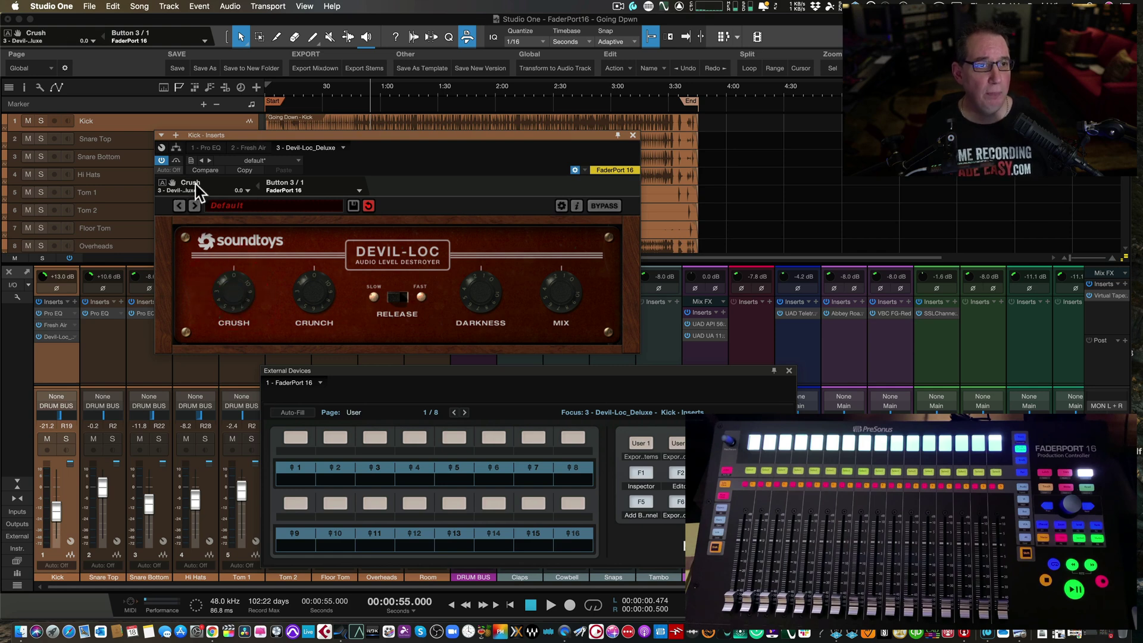
mouse_move(321, 296)
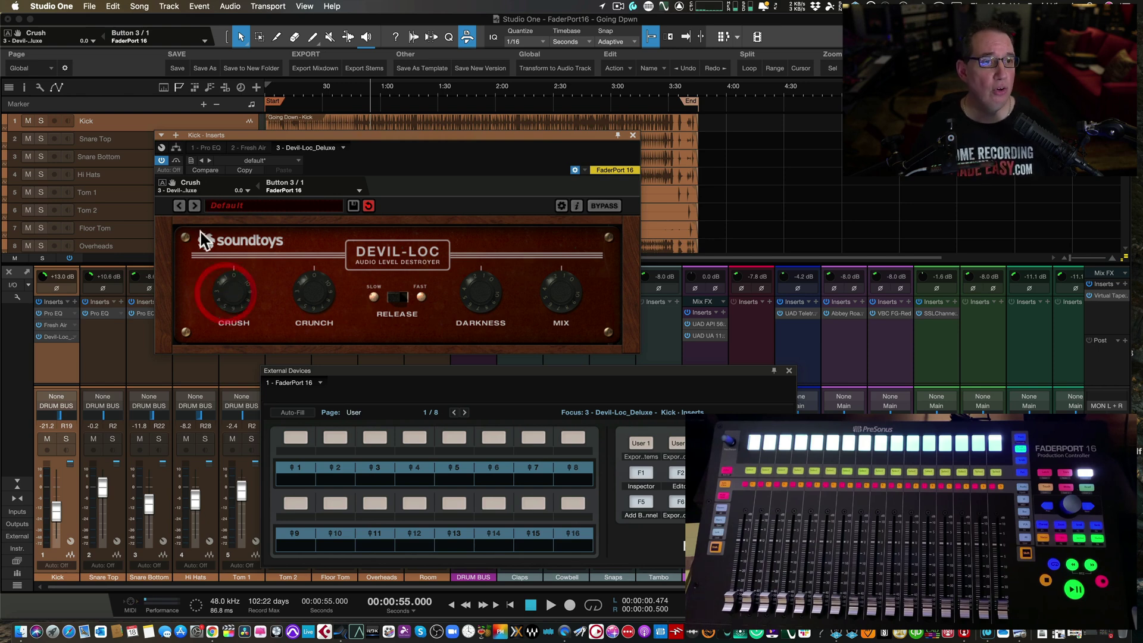
drag(172, 185, 286, 441)
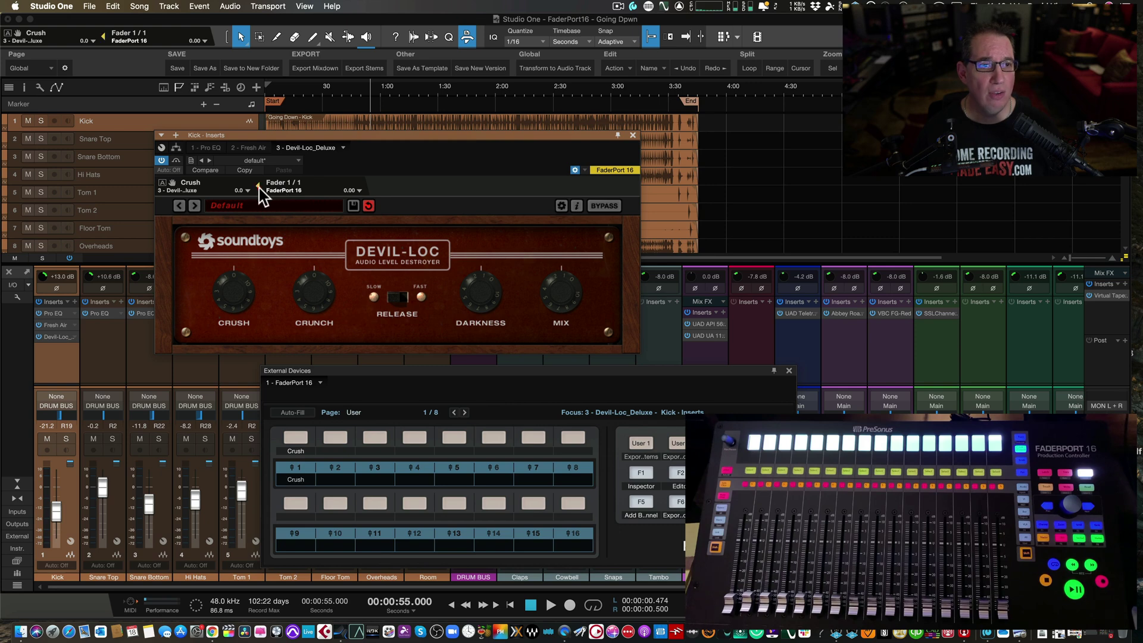
Step: Toggle Crush's link to fader 1 and move the mapping window up and left
click(258, 187)
click(258, 187)
click(258, 187)
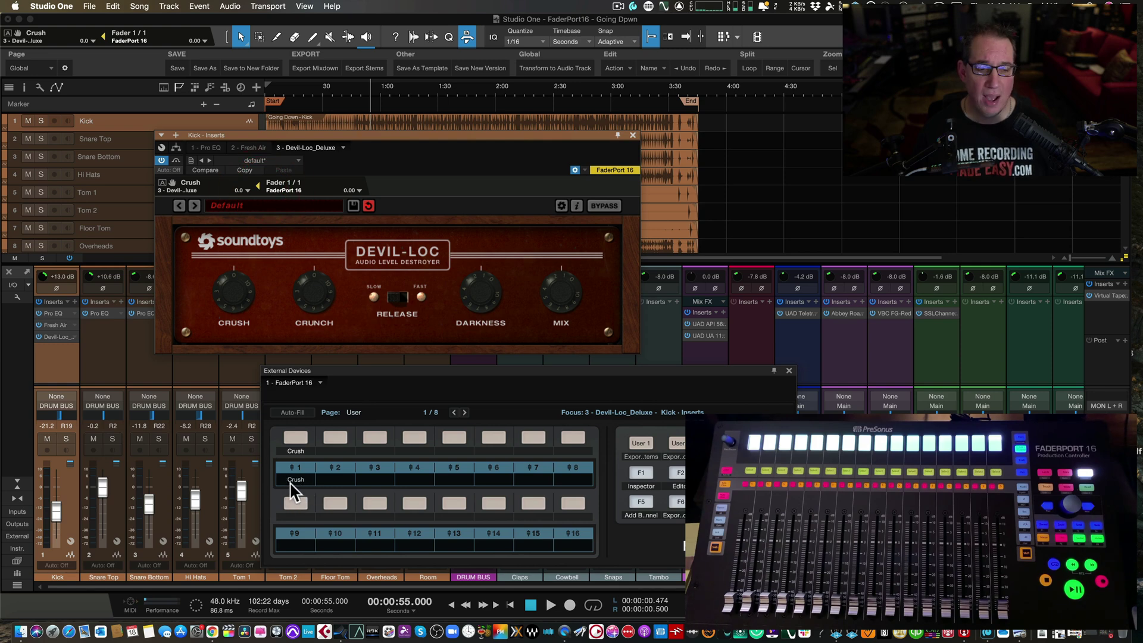
drag(367, 381, 265, 370)
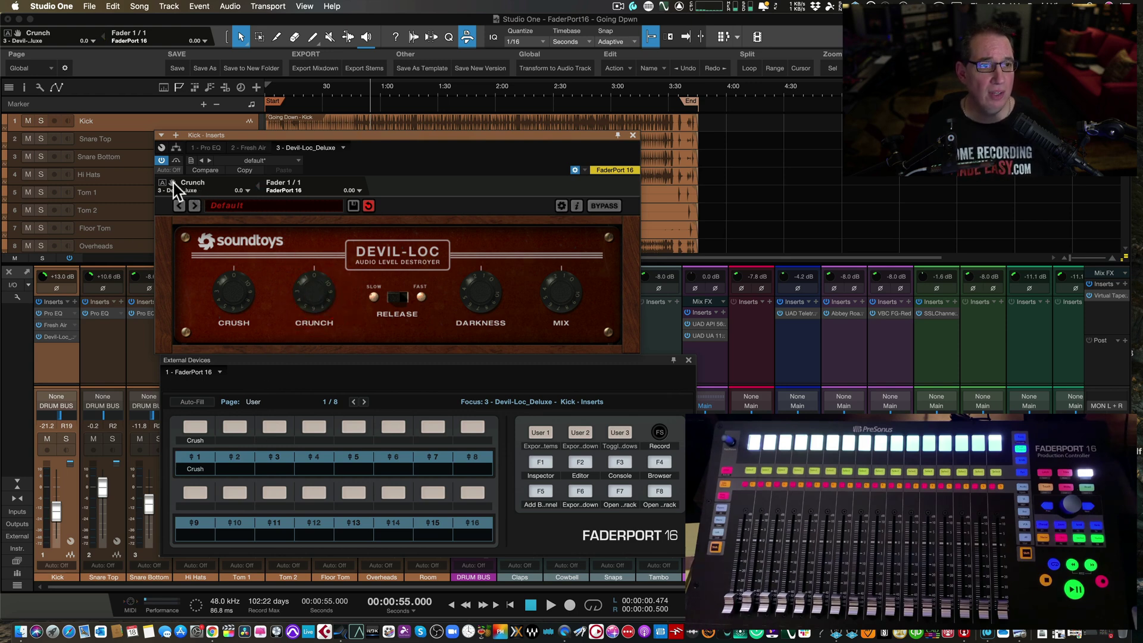
Step: Map Crunch to the second button and fader, then Auto-Fill Devil-Loc's parameters across faders 1–6
drag(174, 191, 237, 432)
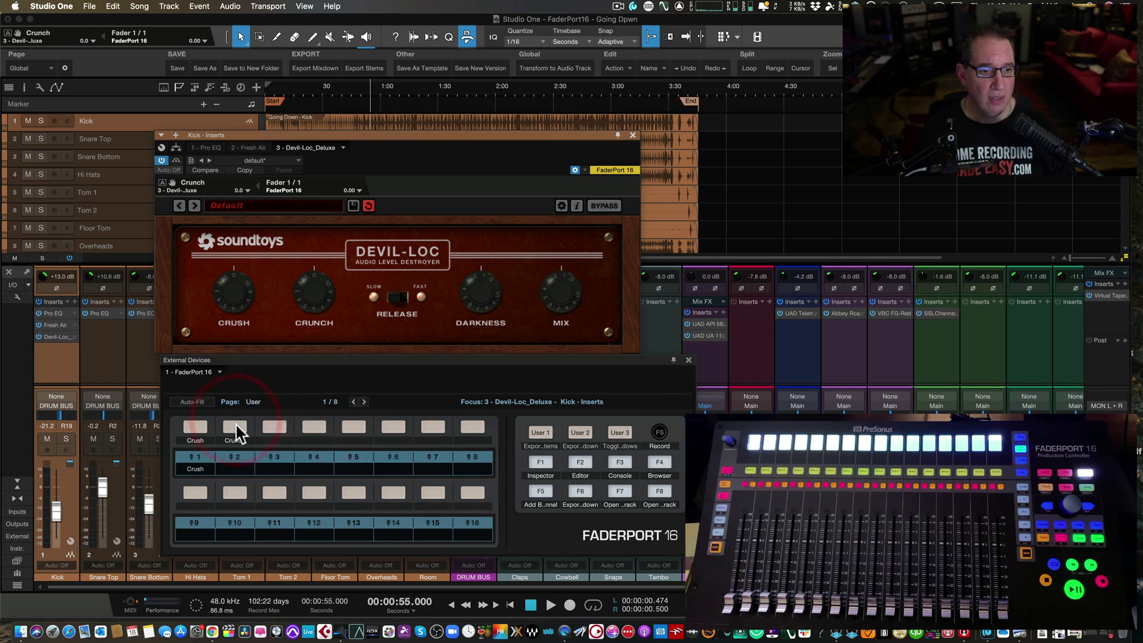
click(258, 188)
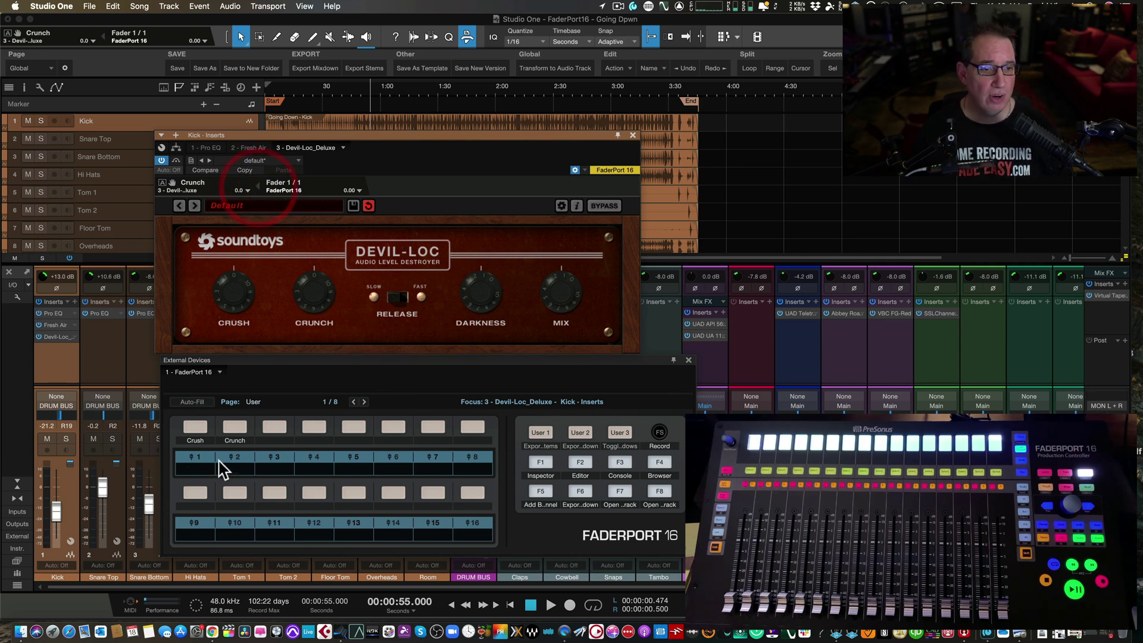
click(315, 301)
click(259, 189)
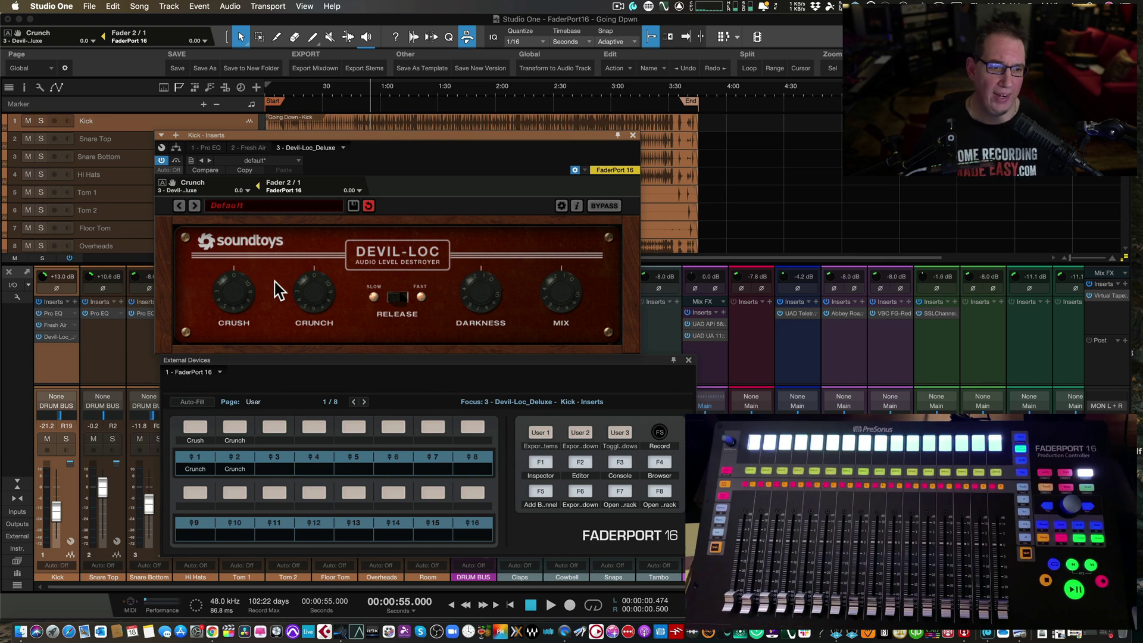
click(192, 403)
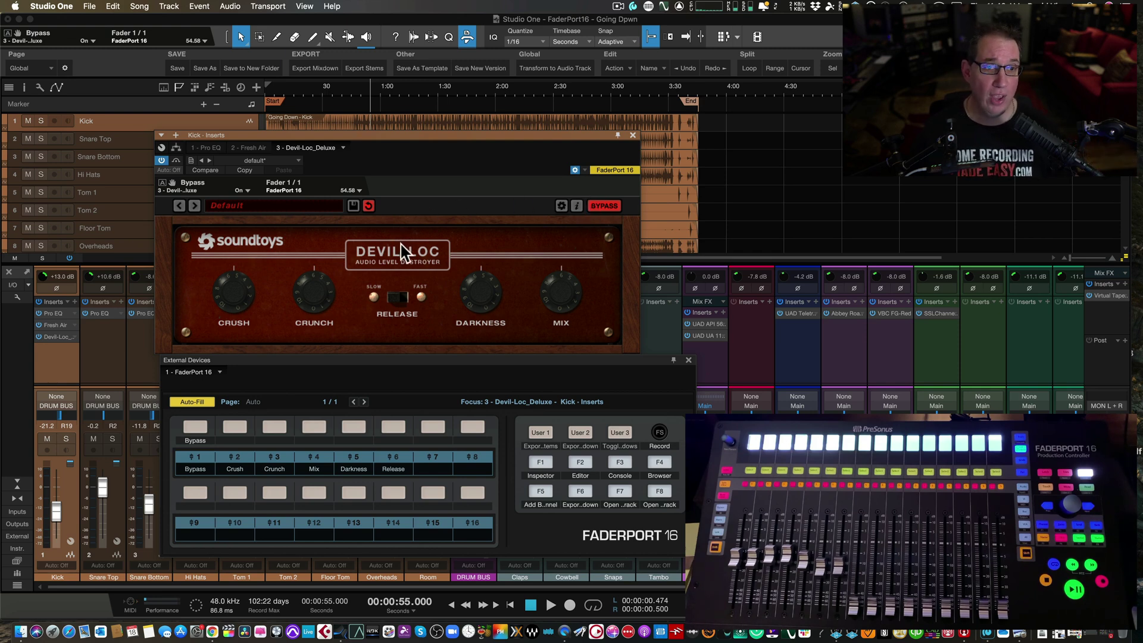
Step: Close Devil-Loc and External Devices, then remove the Devil-Loc and Fresh Air inserts from the Kick
click(633, 135)
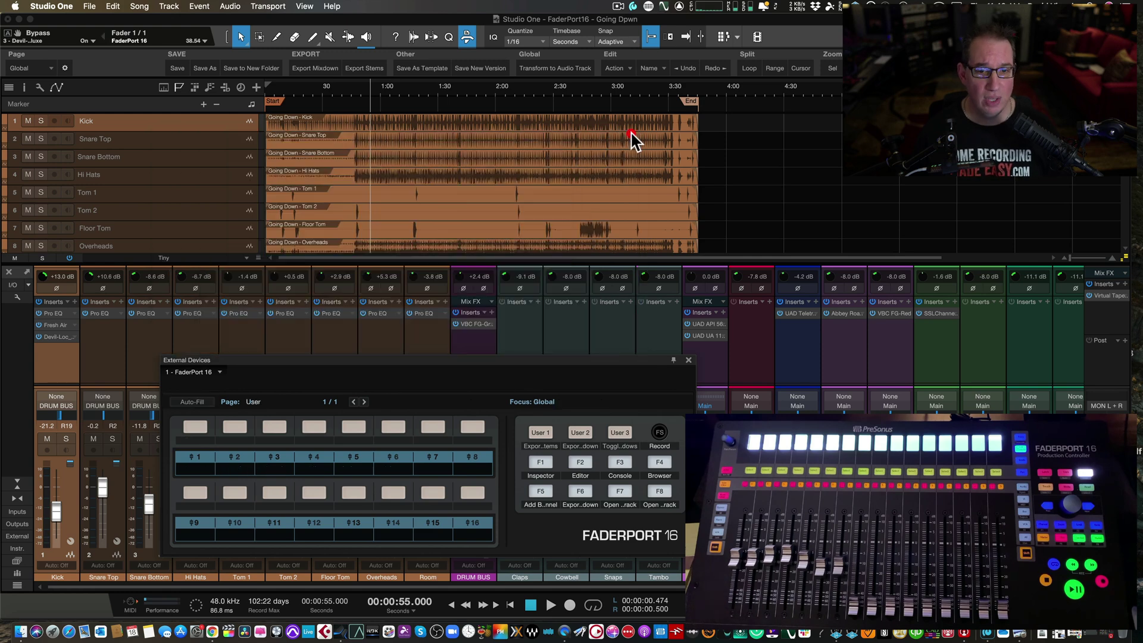
click(687, 360)
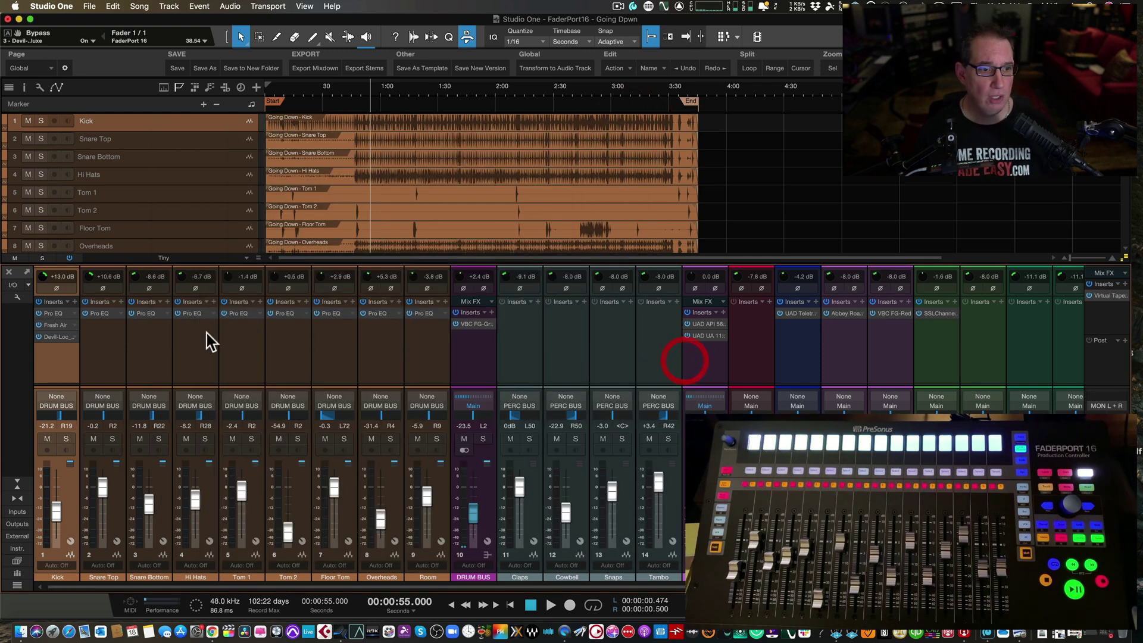
right_click(75, 337)
click(94, 454)
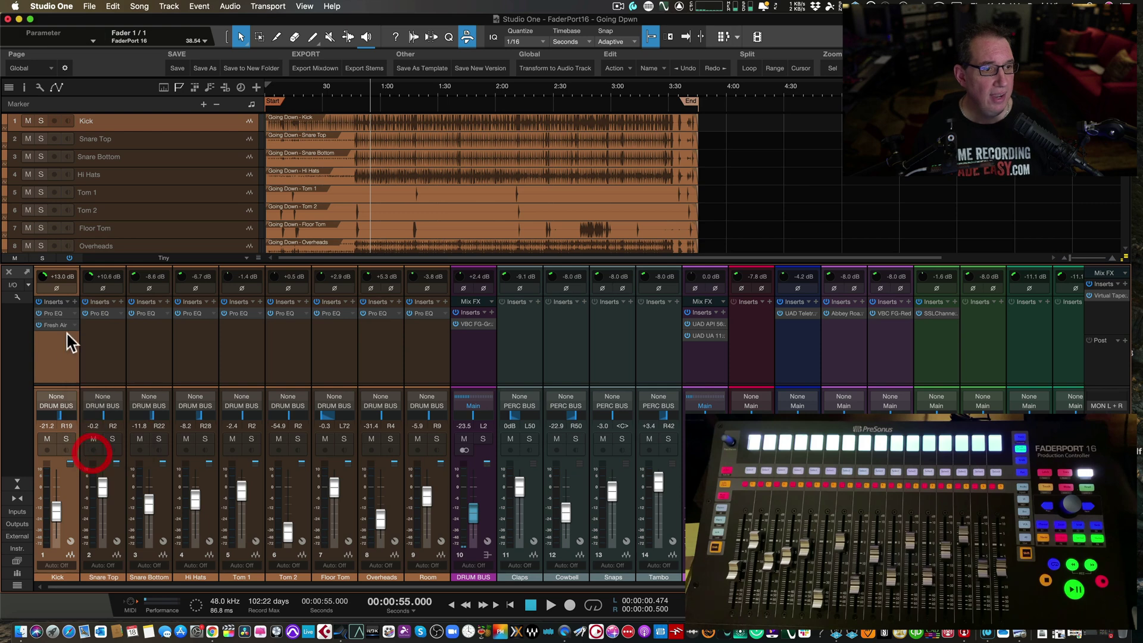
right_click(72, 332)
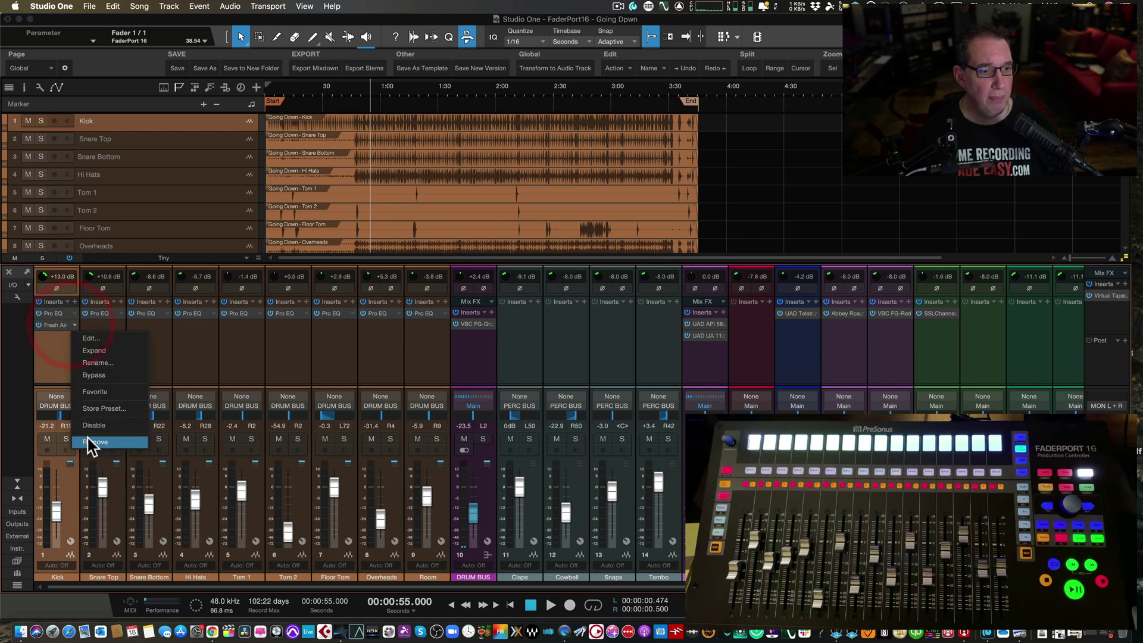
click(87, 441)
Step: Add Devil-Loc from the Browser to the Kick channel's inserts
key(F5)
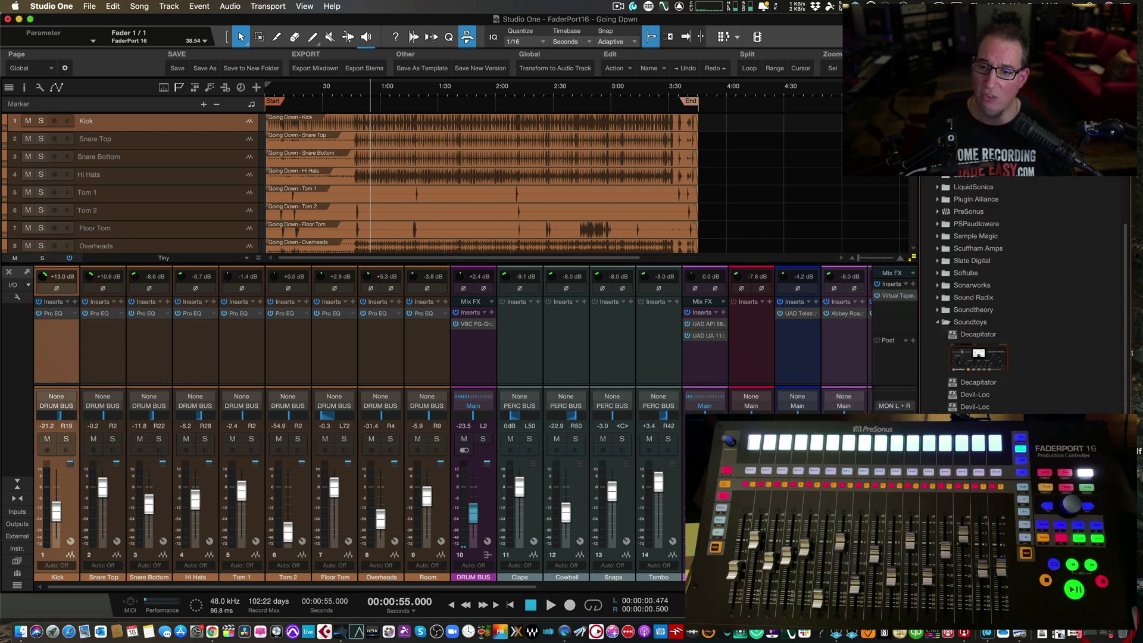
drag(979, 334, 50, 348)
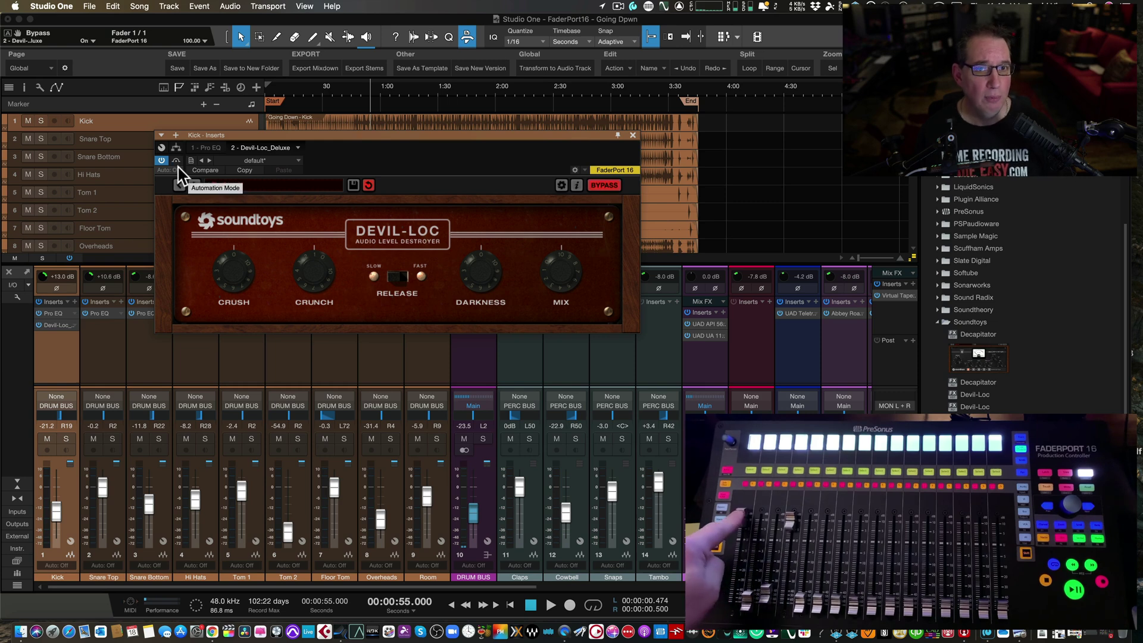
click(627, 186)
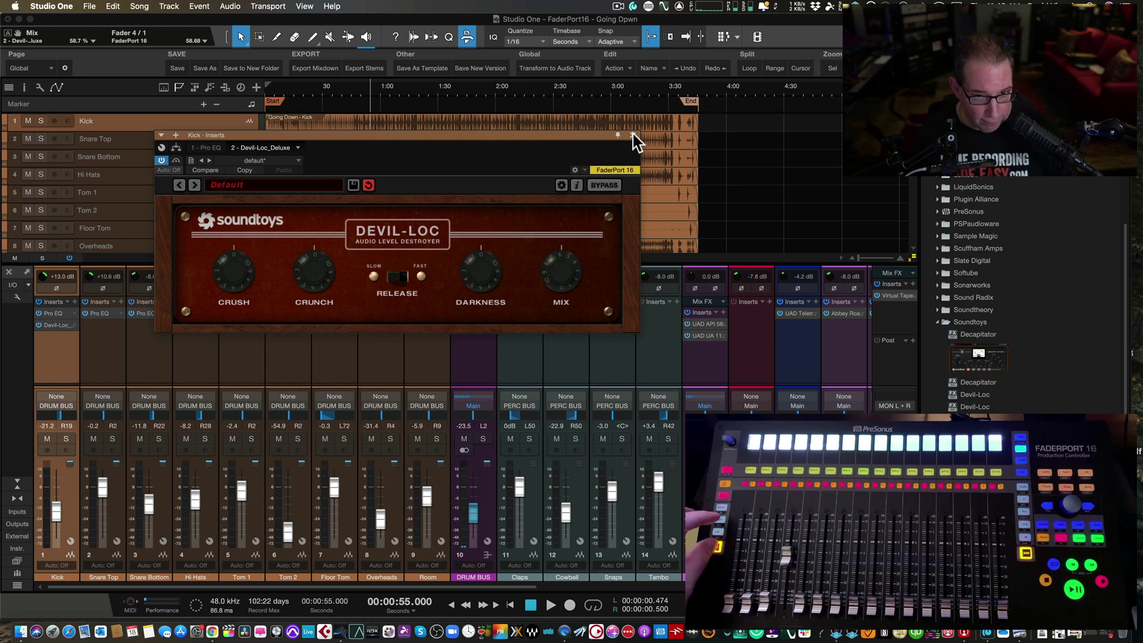
Step: Drag Fresh Air from Slate Digital onto the Hi Hats inserts after Pro EQ, closing the plugin windows
click(633, 135)
scroll(990, 393, up, 5)
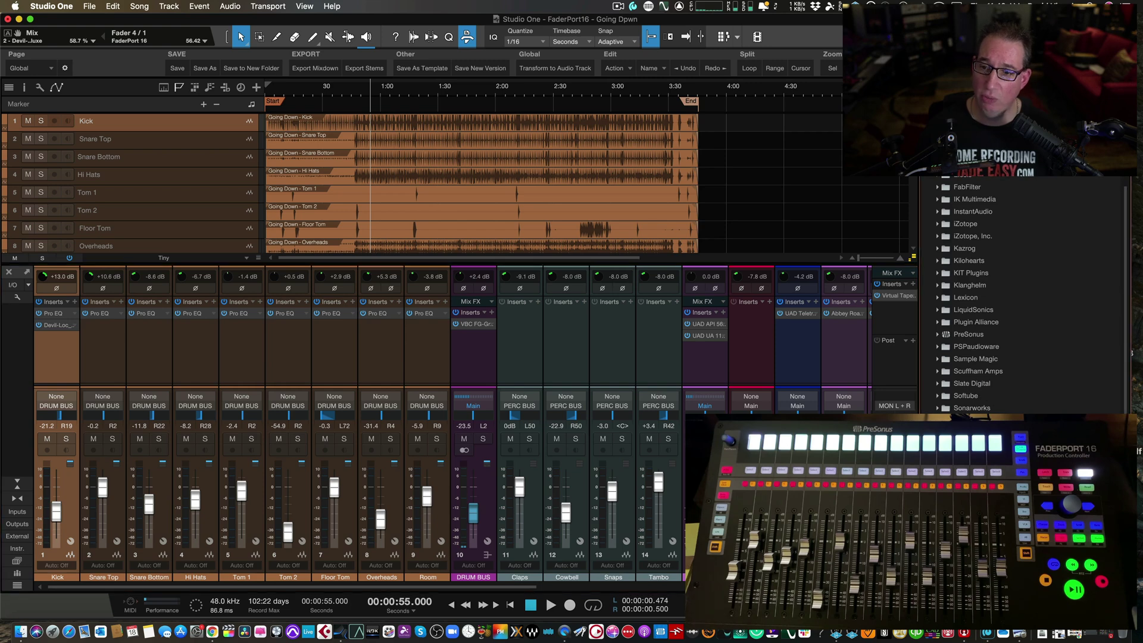
scroll(1012, 298, down, 1)
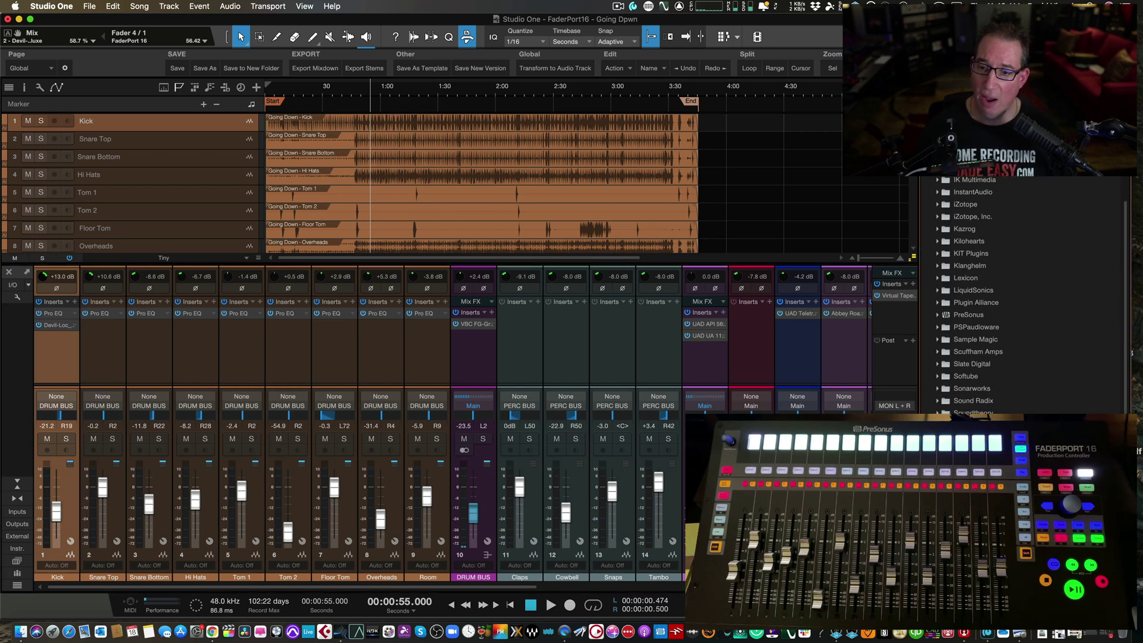
click(938, 364)
drag(974, 388, 183, 338)
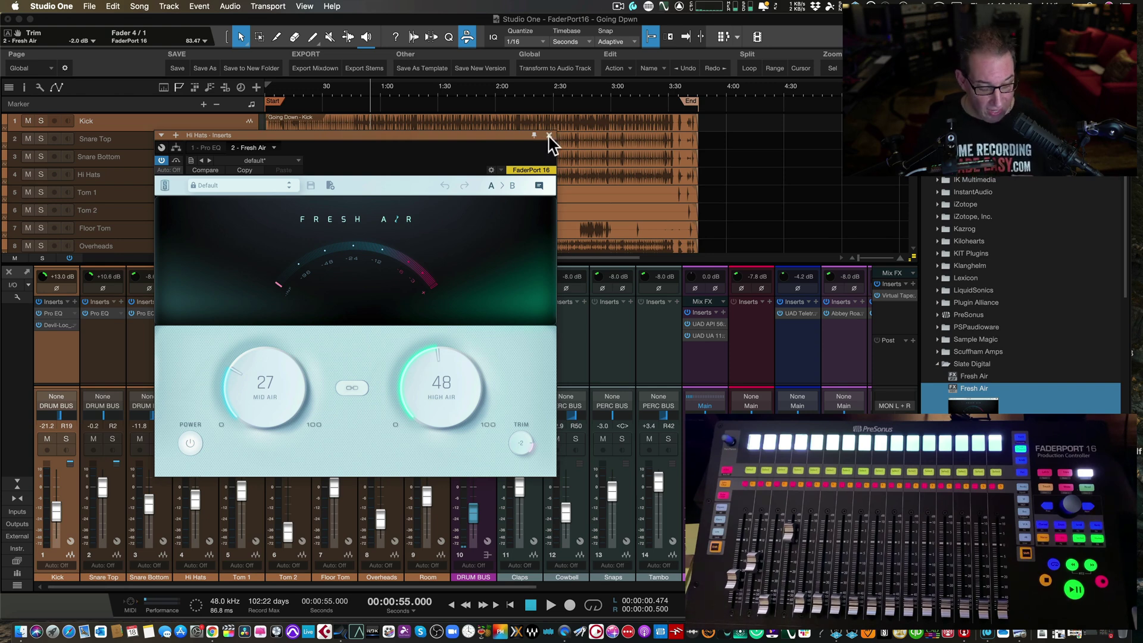
click(548, 136)
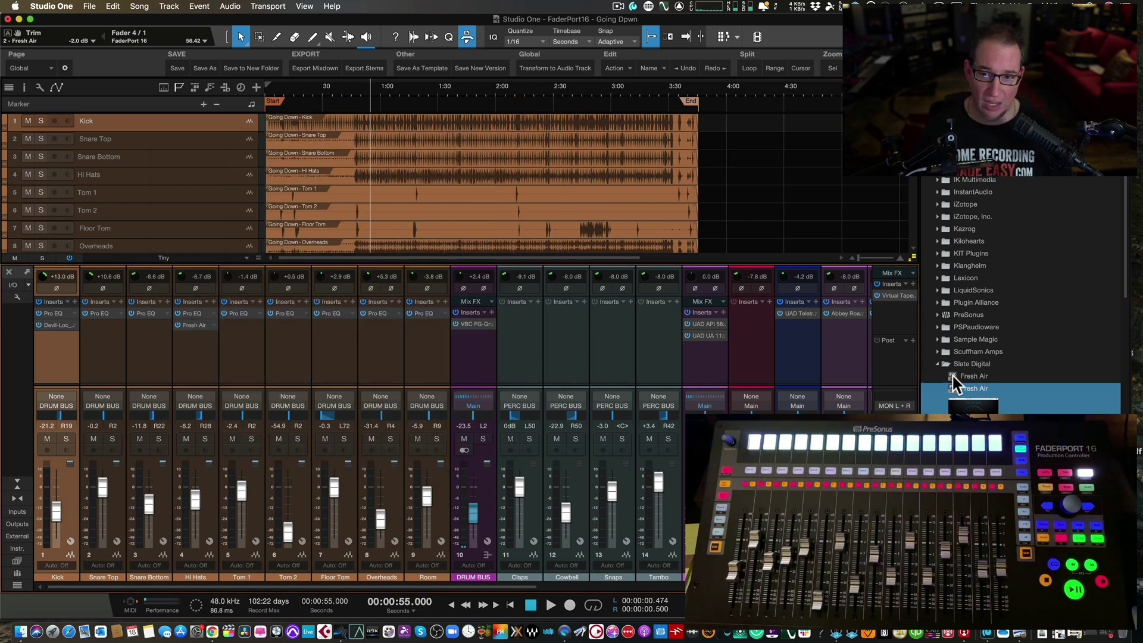
Step: Add VBC FG-Grey from the Browser to the Claps channel inserts
scroll(956, 384, down, 15)
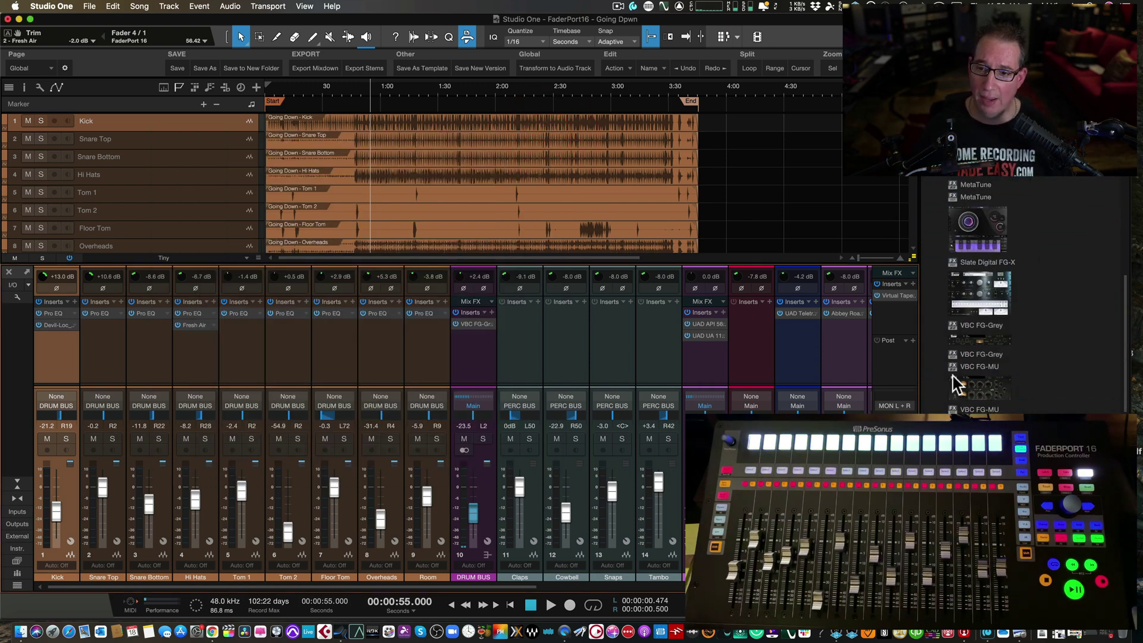
click(981, 341)
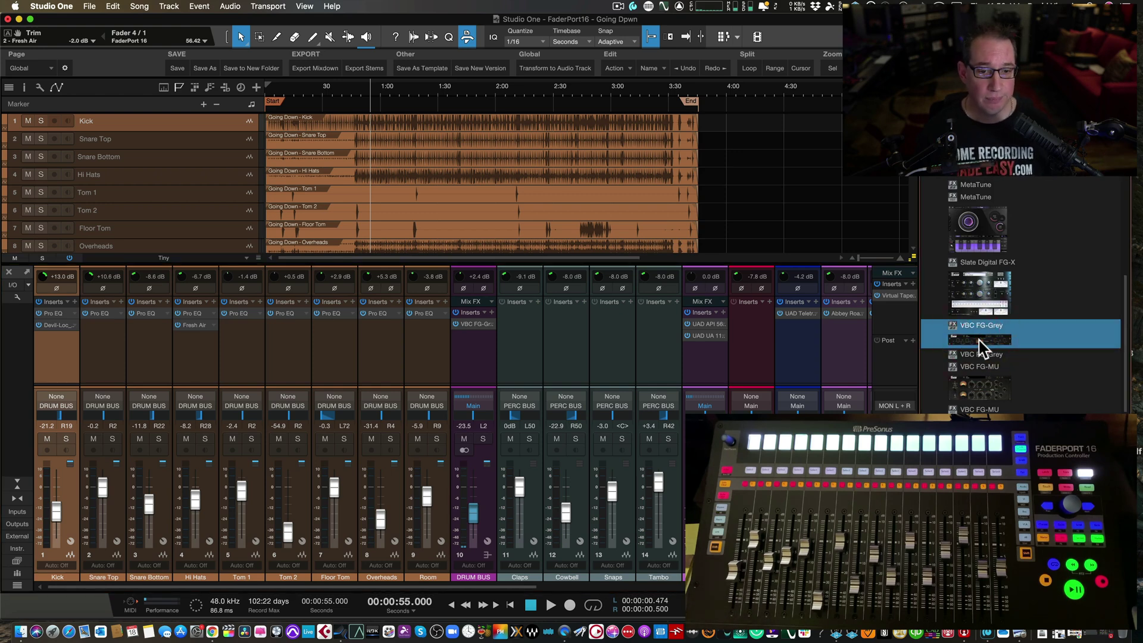
drag(980, 345, 517, 341)
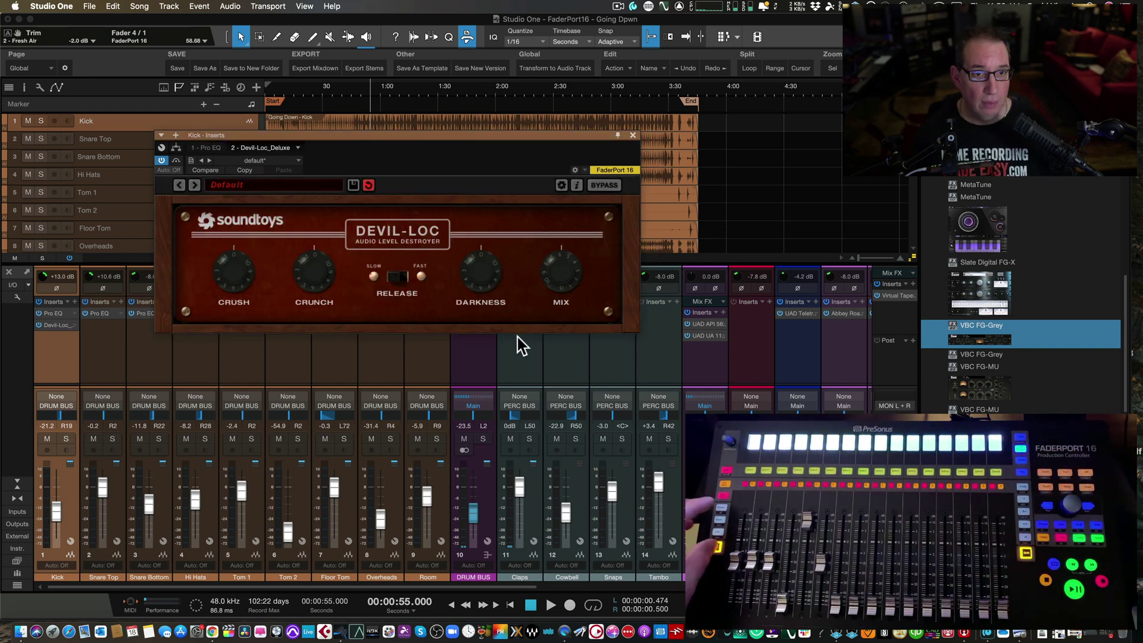
Step: Close the Kick Devil-Loc window and bring up FG-Grey's FaderPort 16 control-link options
click(632, 136)
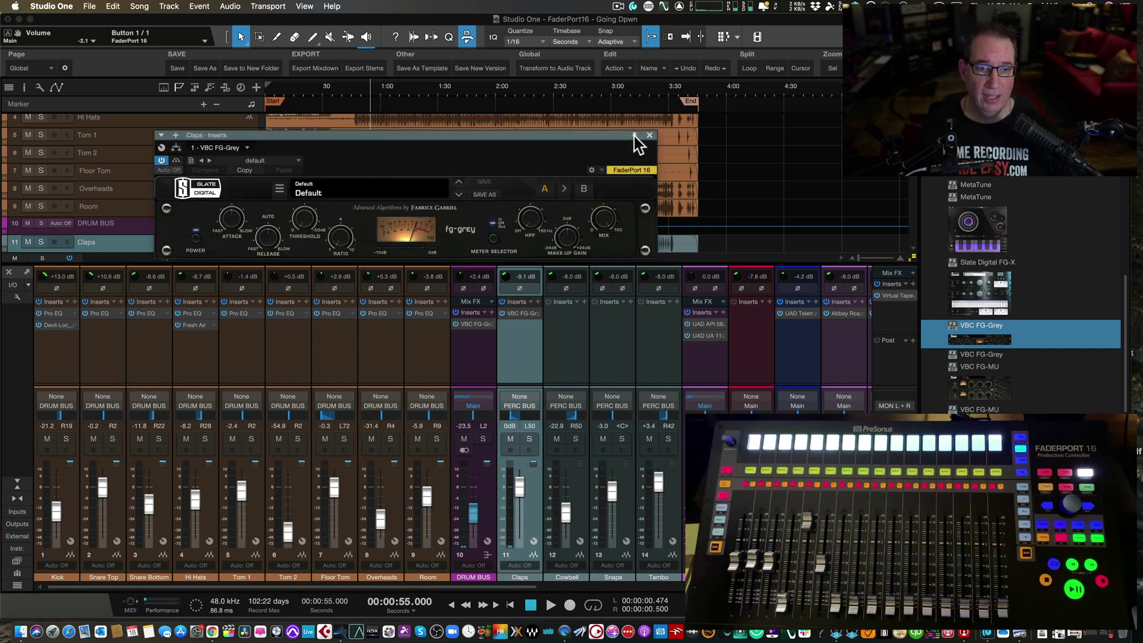
click(593, 169)
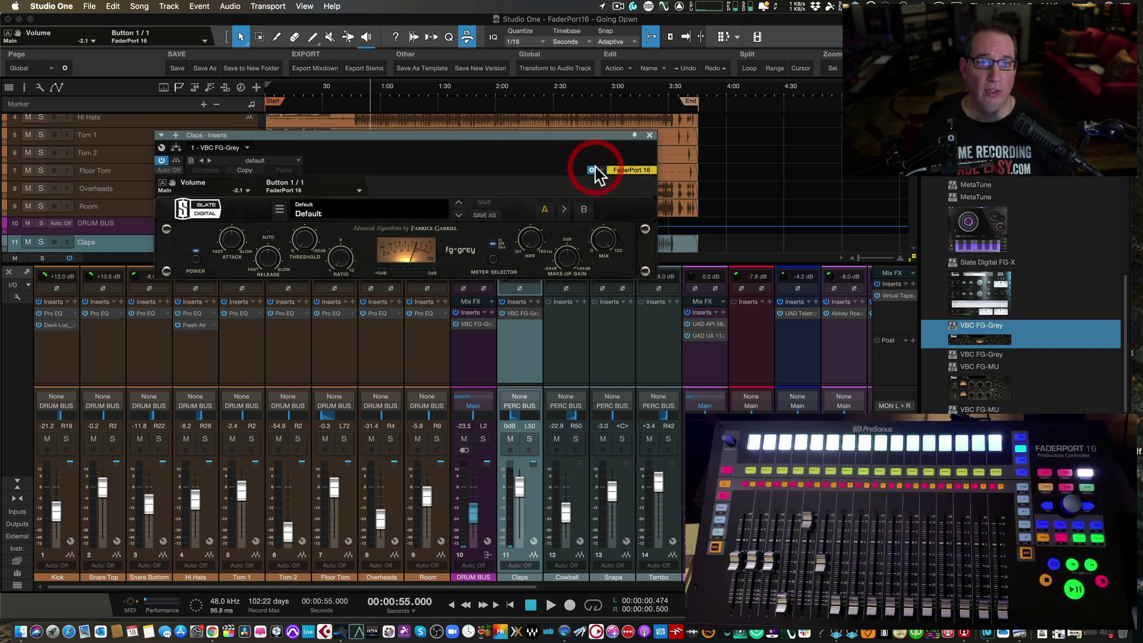
click(359, 189)
Step: Open FG-Grey's FaderPort 16 map to view the fader assignments, then close both the FG-Grey window and the map
click(366, 202)
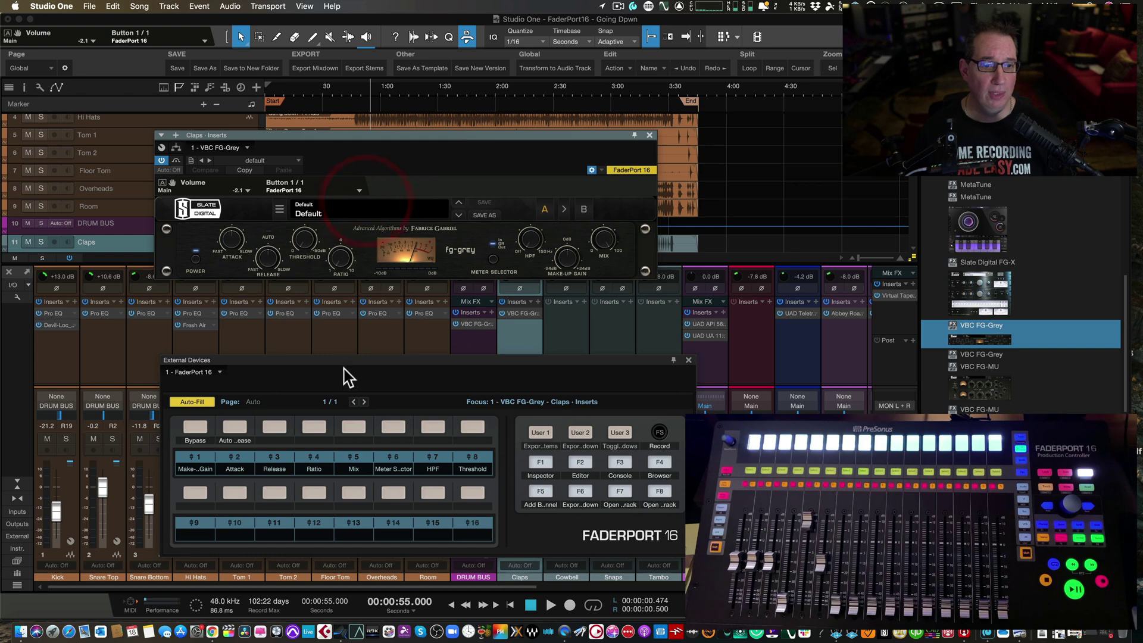
drag(354, 363, 356, 338)
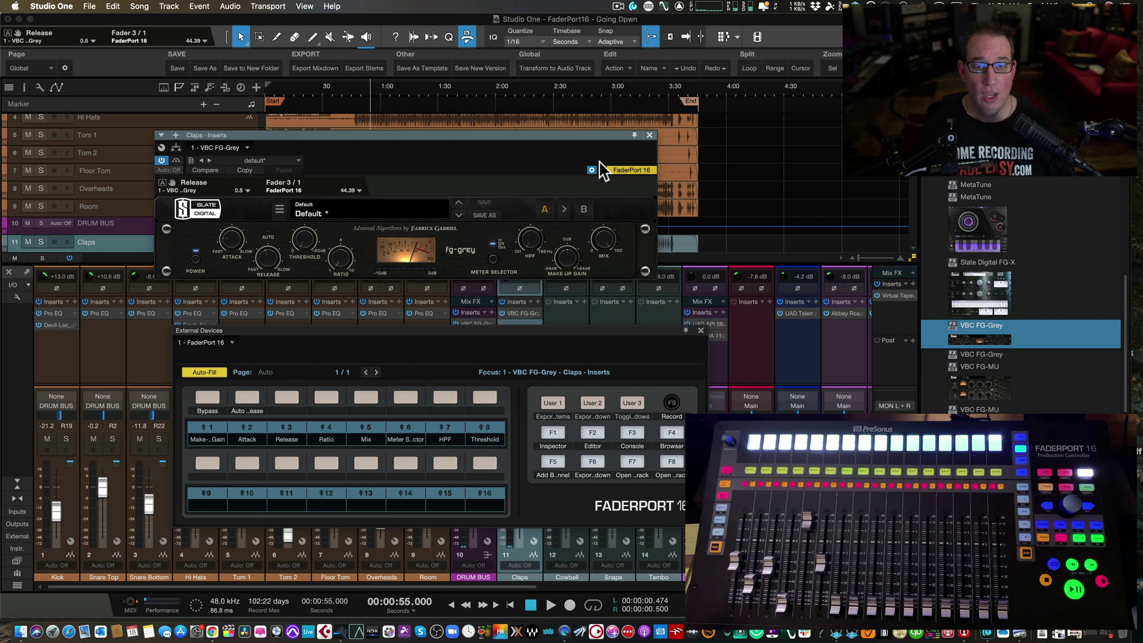
click(650, 136)
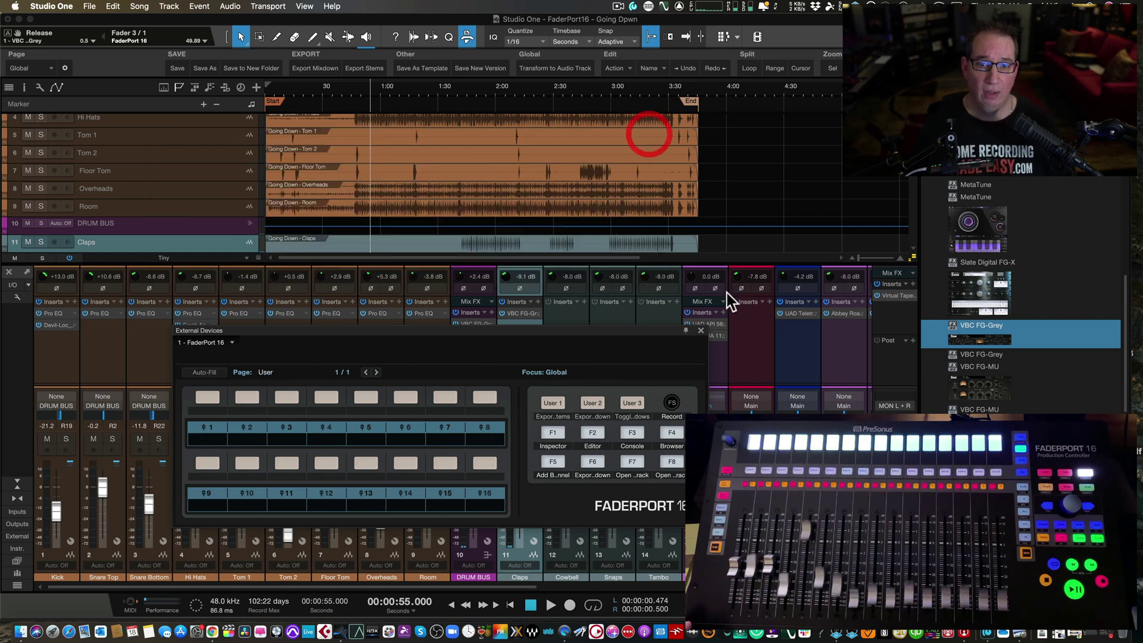
click(701, 330)
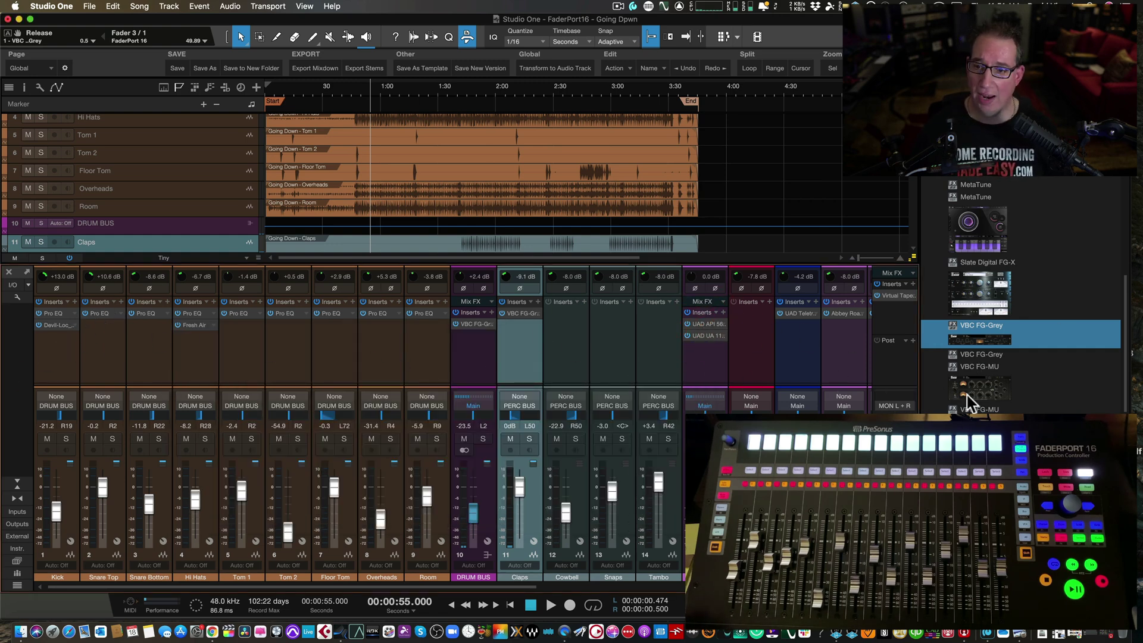
Step: Add VBC FG-Grey as the Kick's third insert after Devil-Loc, close its window, and select Kick
click(969, 344)
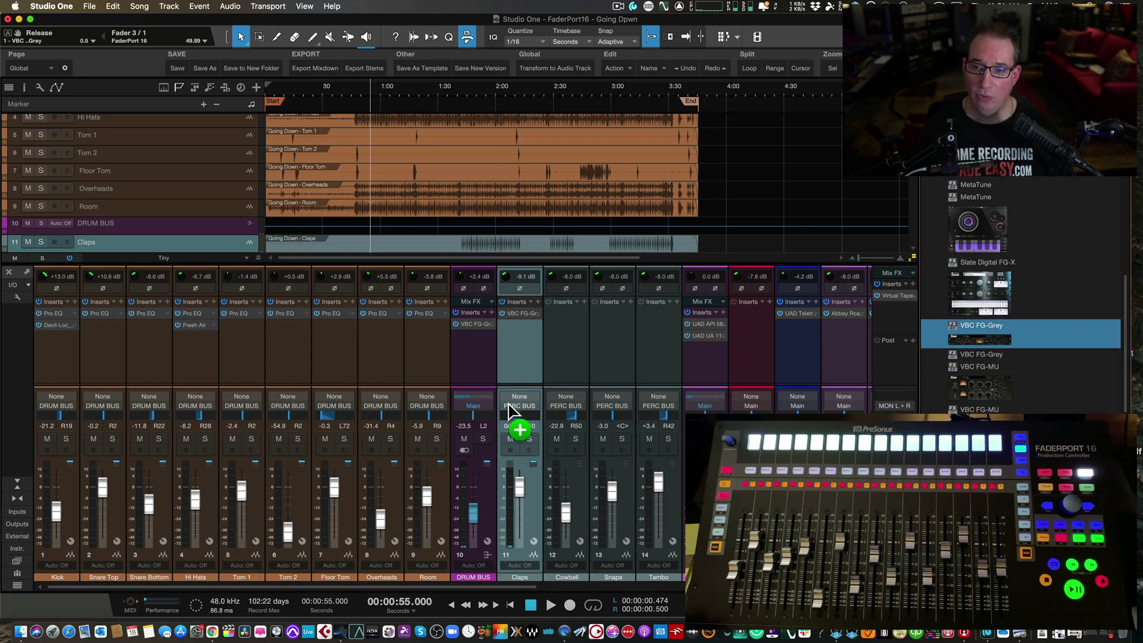
drag(423, 426, 56, 348)
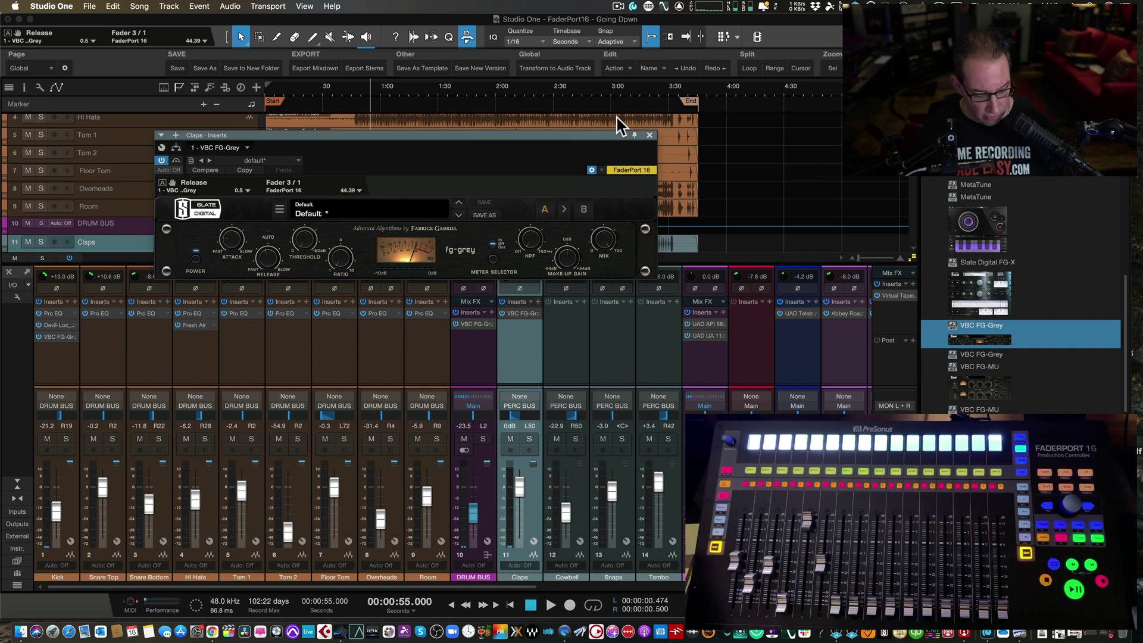
click(649, 135)
click(69, 367)
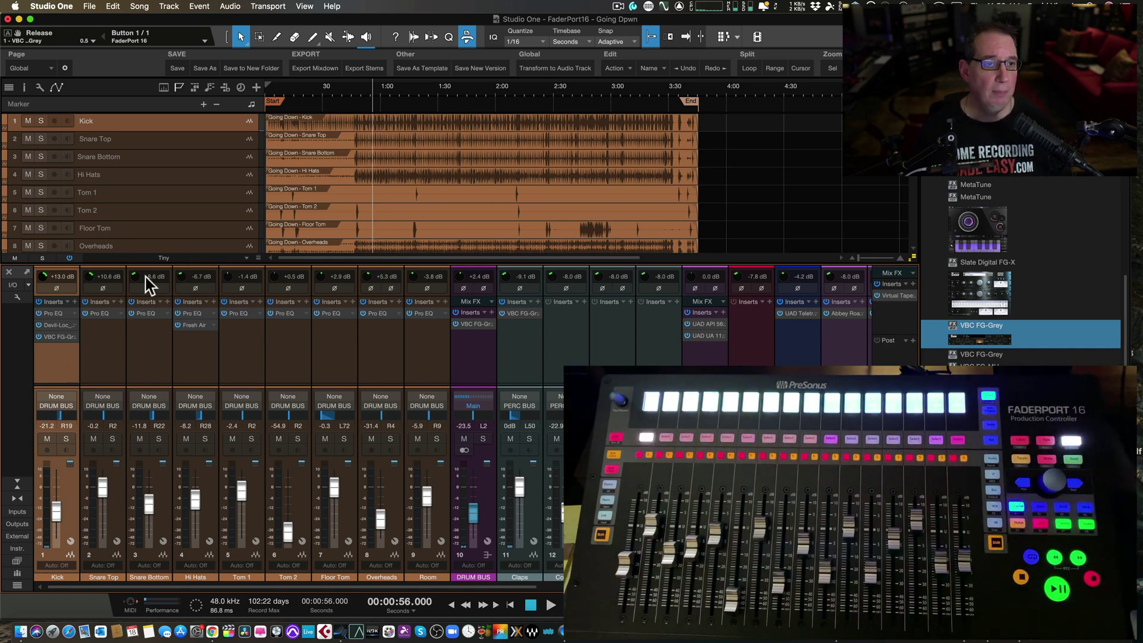
Step: Open the Kick's VBC FG-Grey and show its FaderPort 16 mapping via External Devices
click(55, 337)
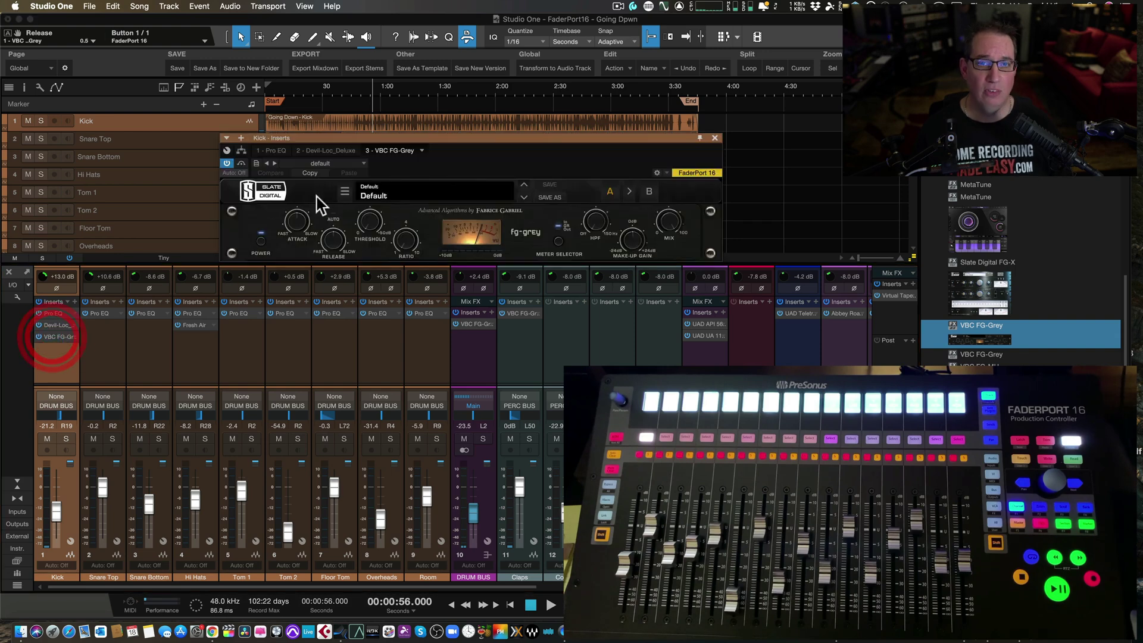
click(657, 173)
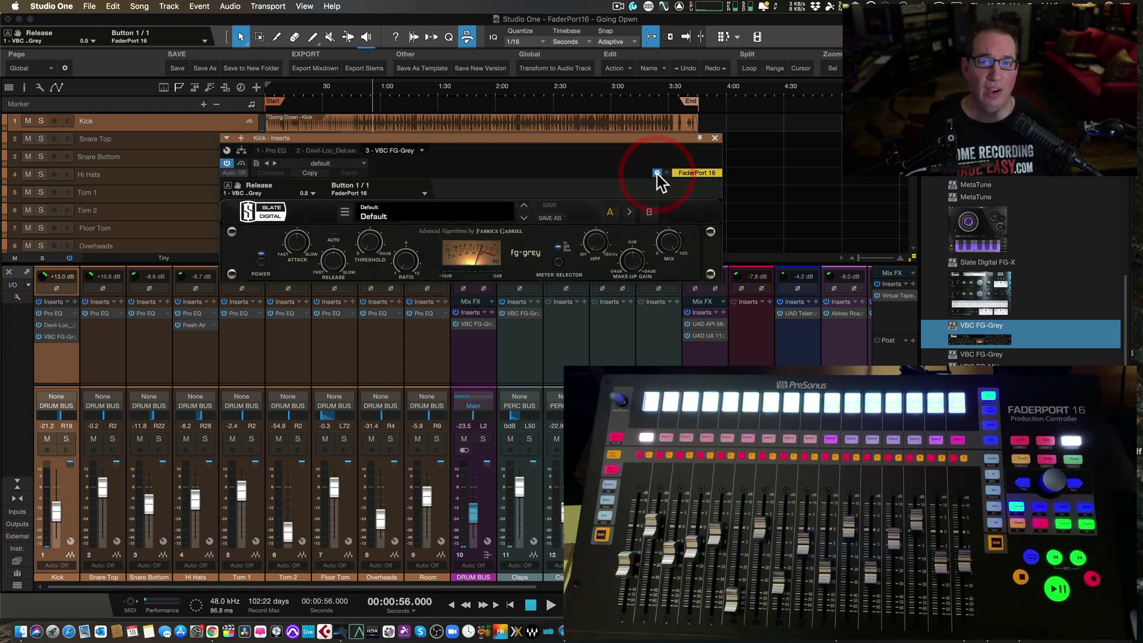
click(425, 192)
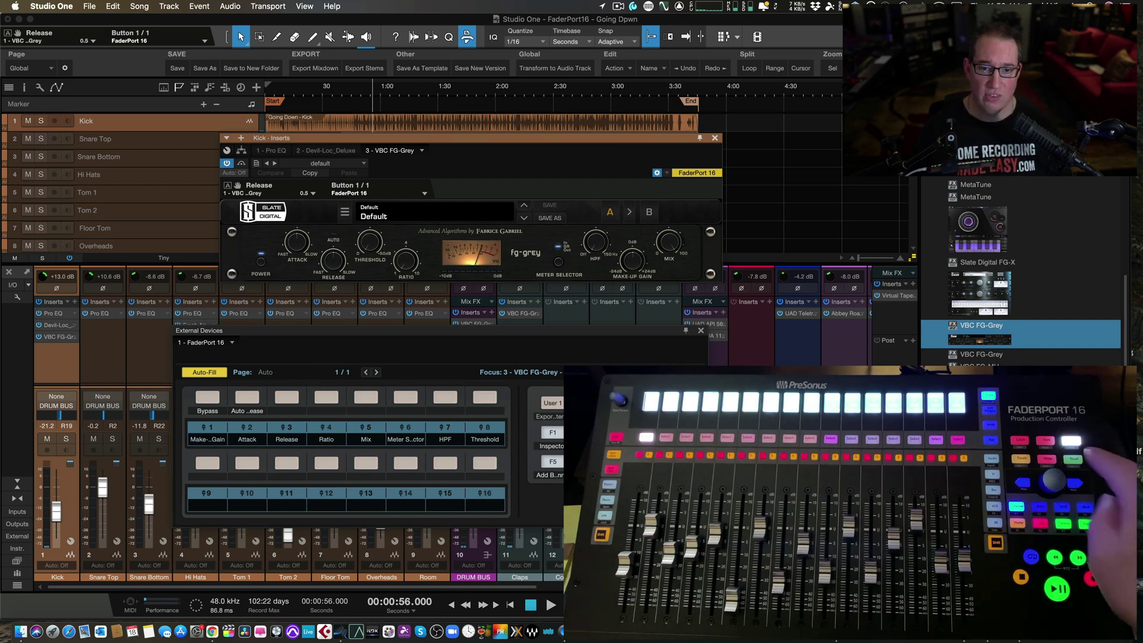
Step: Close the FaderPort 16 External Devices mapping window
click(701, 331)
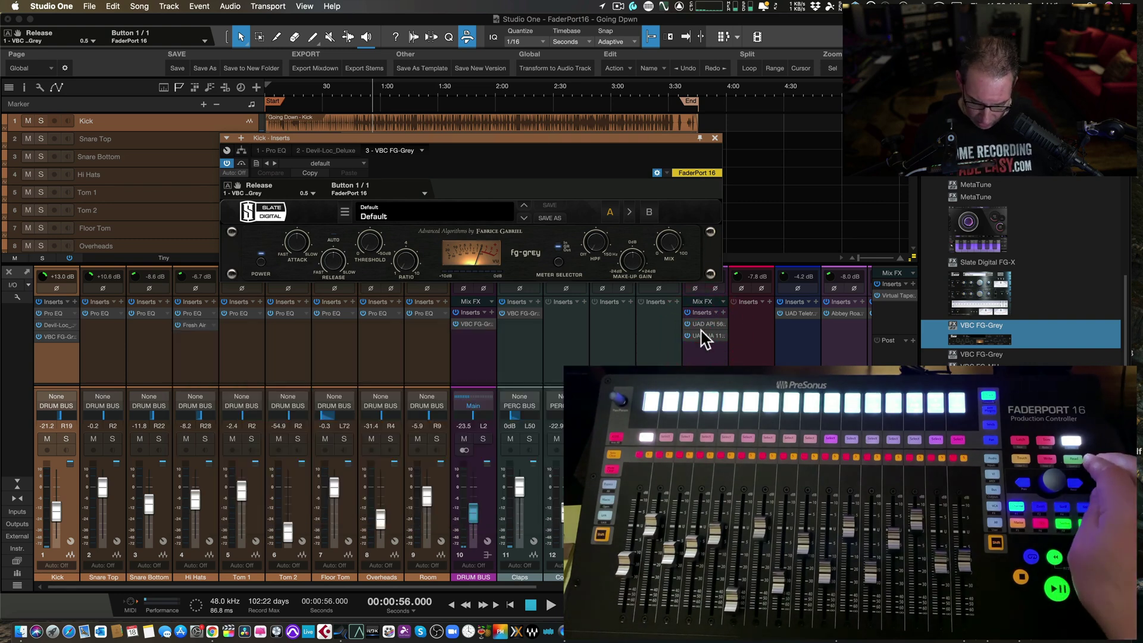